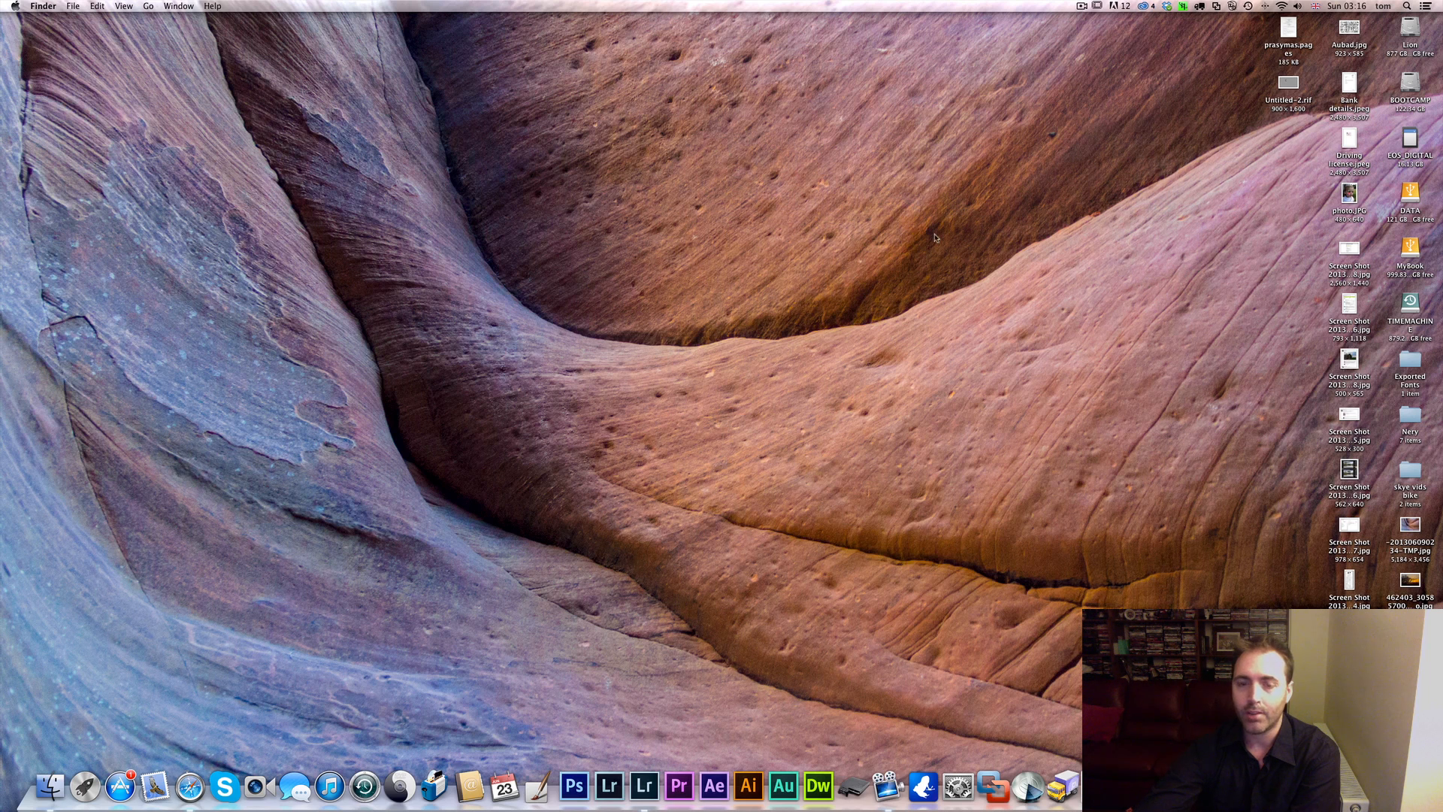
# Step: Switch to Lightroom, bring the hillside portrait into the Develop module and activate the Spot Removal tool
pyautogui.click(644, 786)
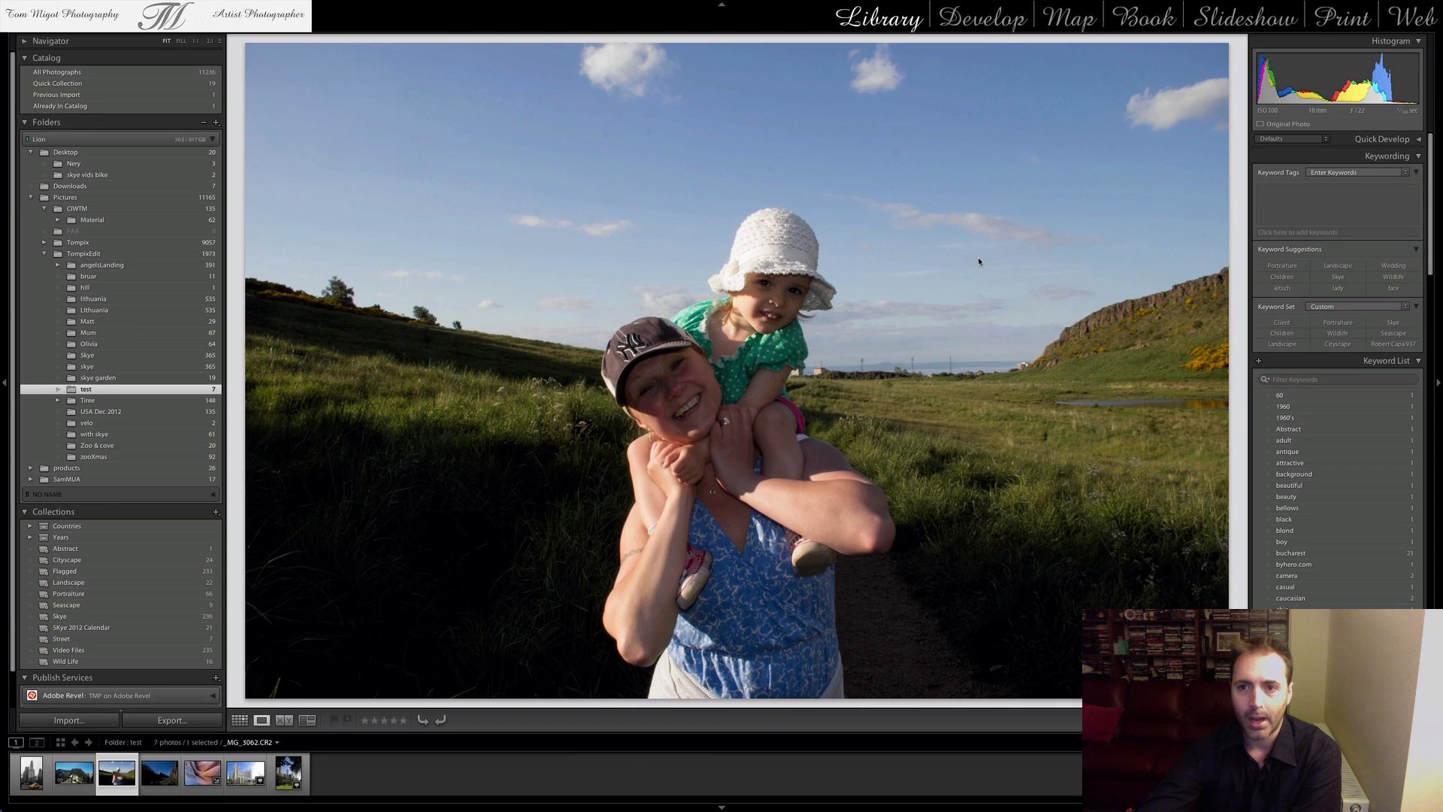
pyautogui.click(994, 31)
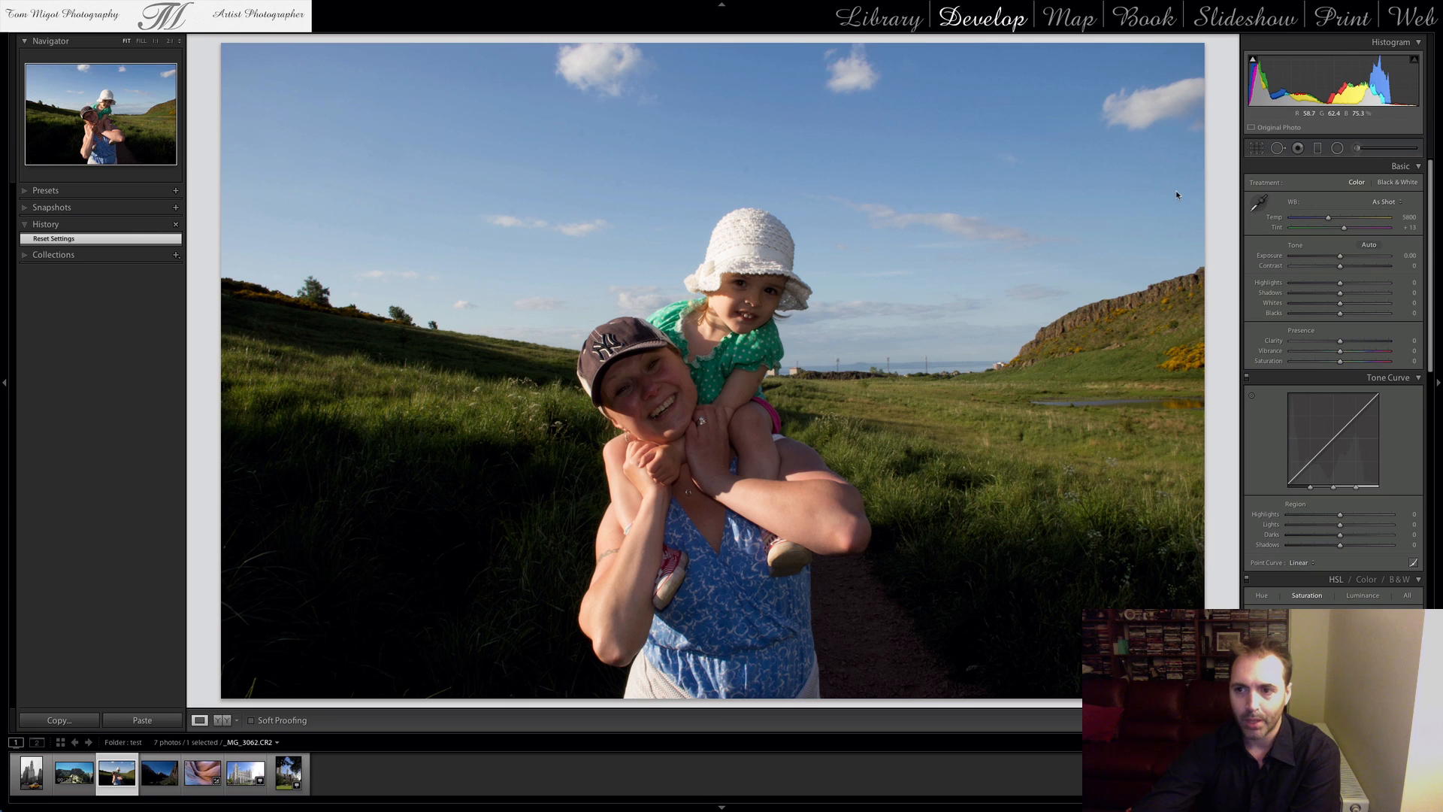
pyautogui.click(1277, 148)
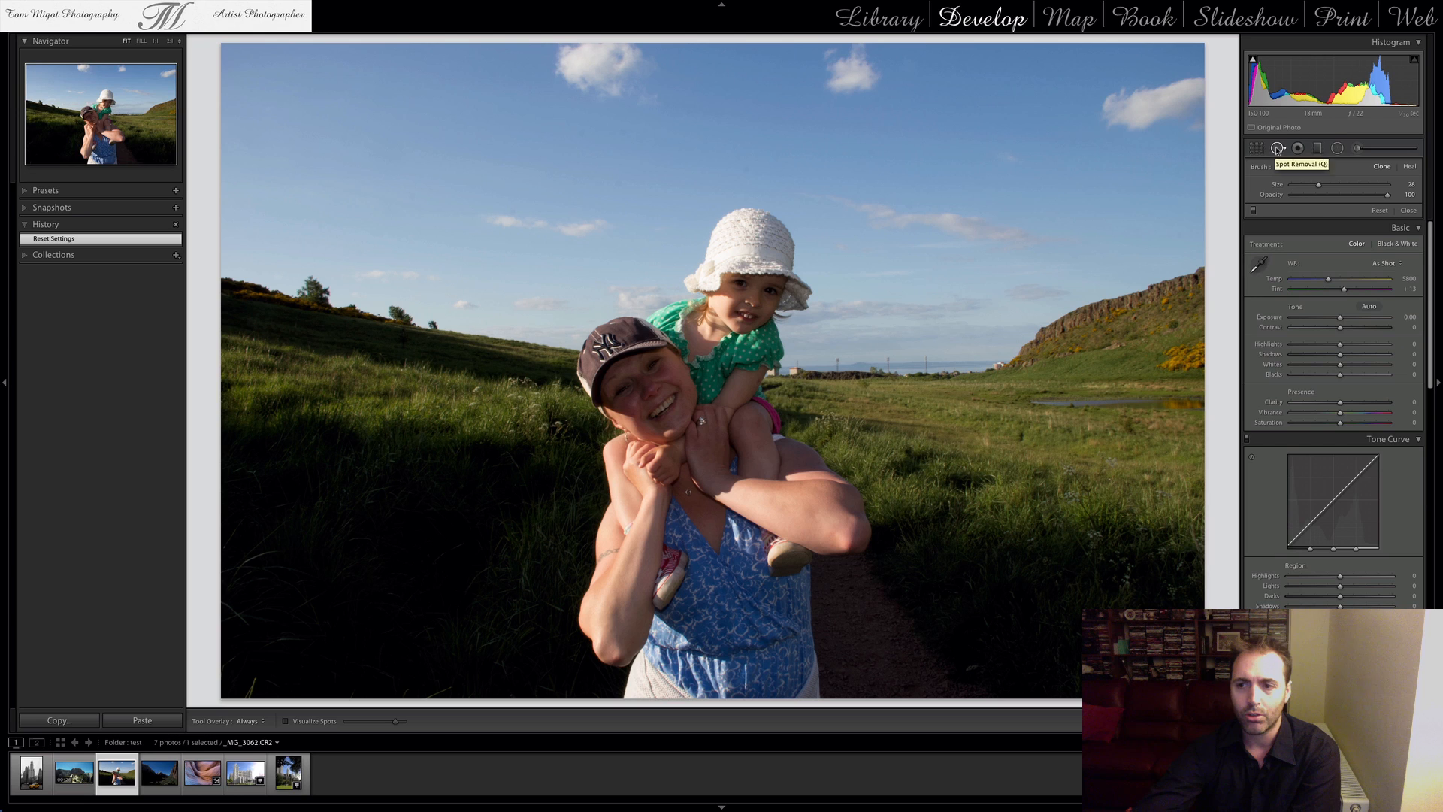
# Step: Clone out the small tree on the hillside ridge with a size 76 brush, sampling from the ridge beside it
pyautogui.press(']')
pyautogui.press(']')
pyautogui.press(']')
pyautogui.press(']')
pyautogui.press(']')
pyautogui.press(']')
pyautogui.press(']')
pyautogui.press(']')
pyautogui.press(']')
pyautogui.press(']')
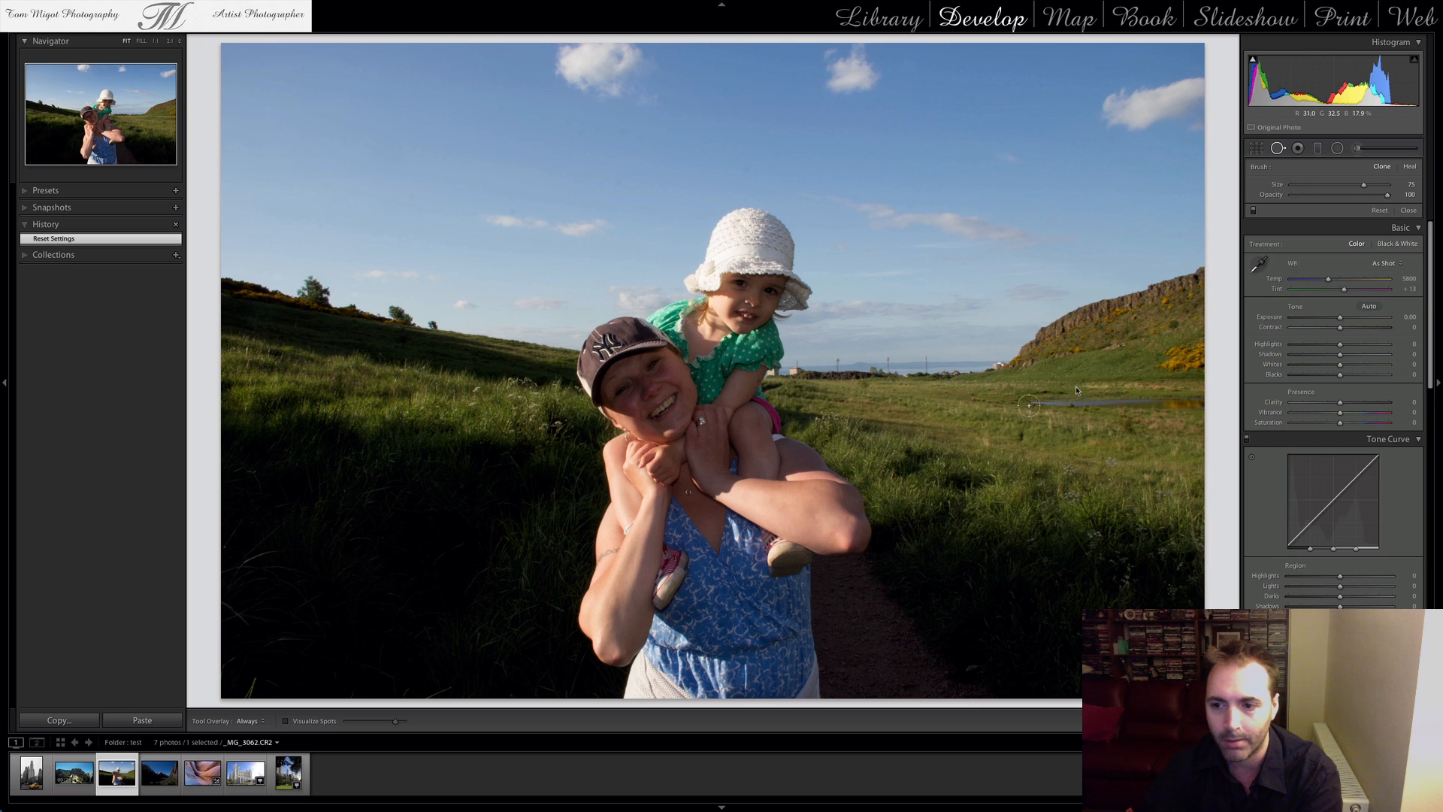
pyautogui.scroll(1, 986, 439)
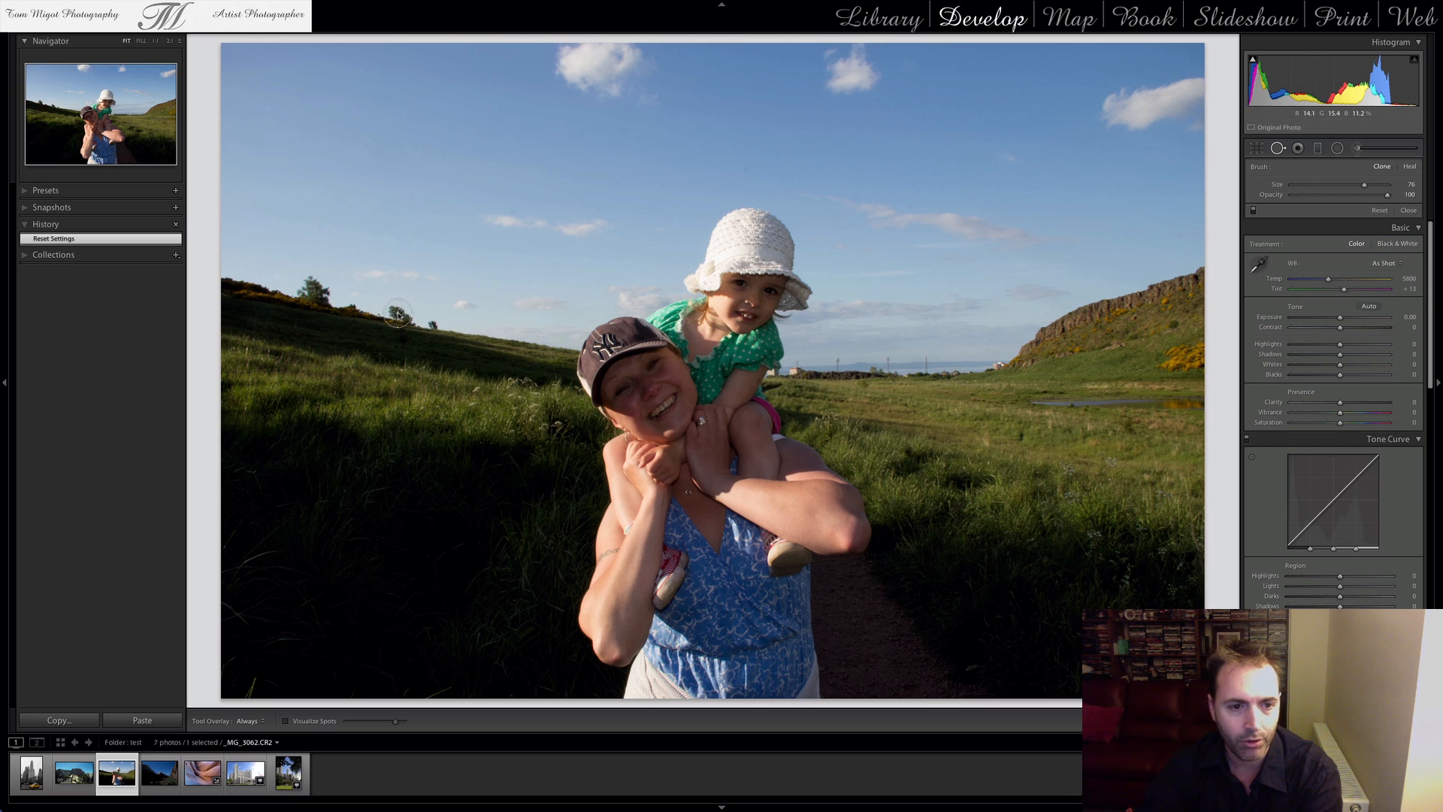
pyautogui.click(361, 305)
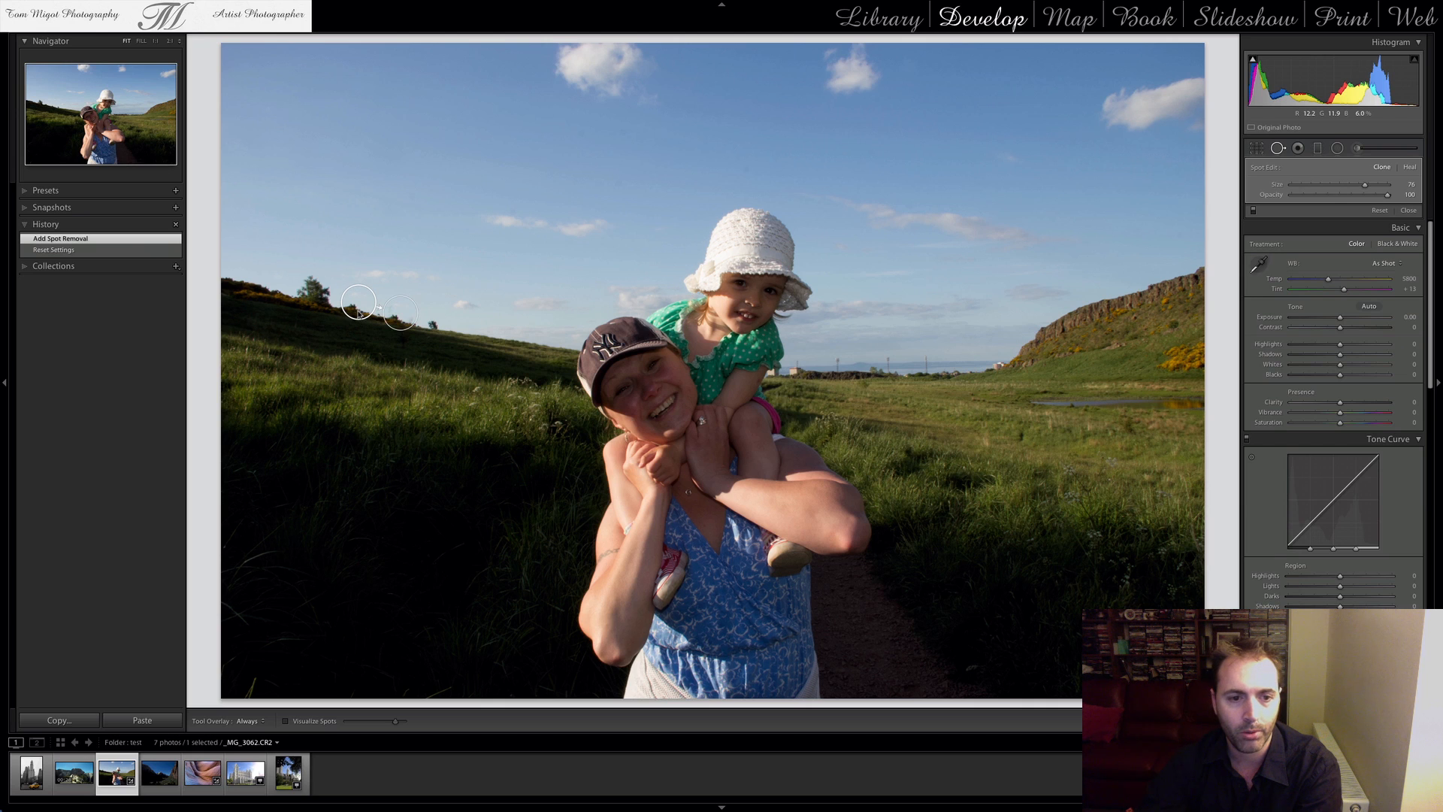
pyautogui.press('Return')
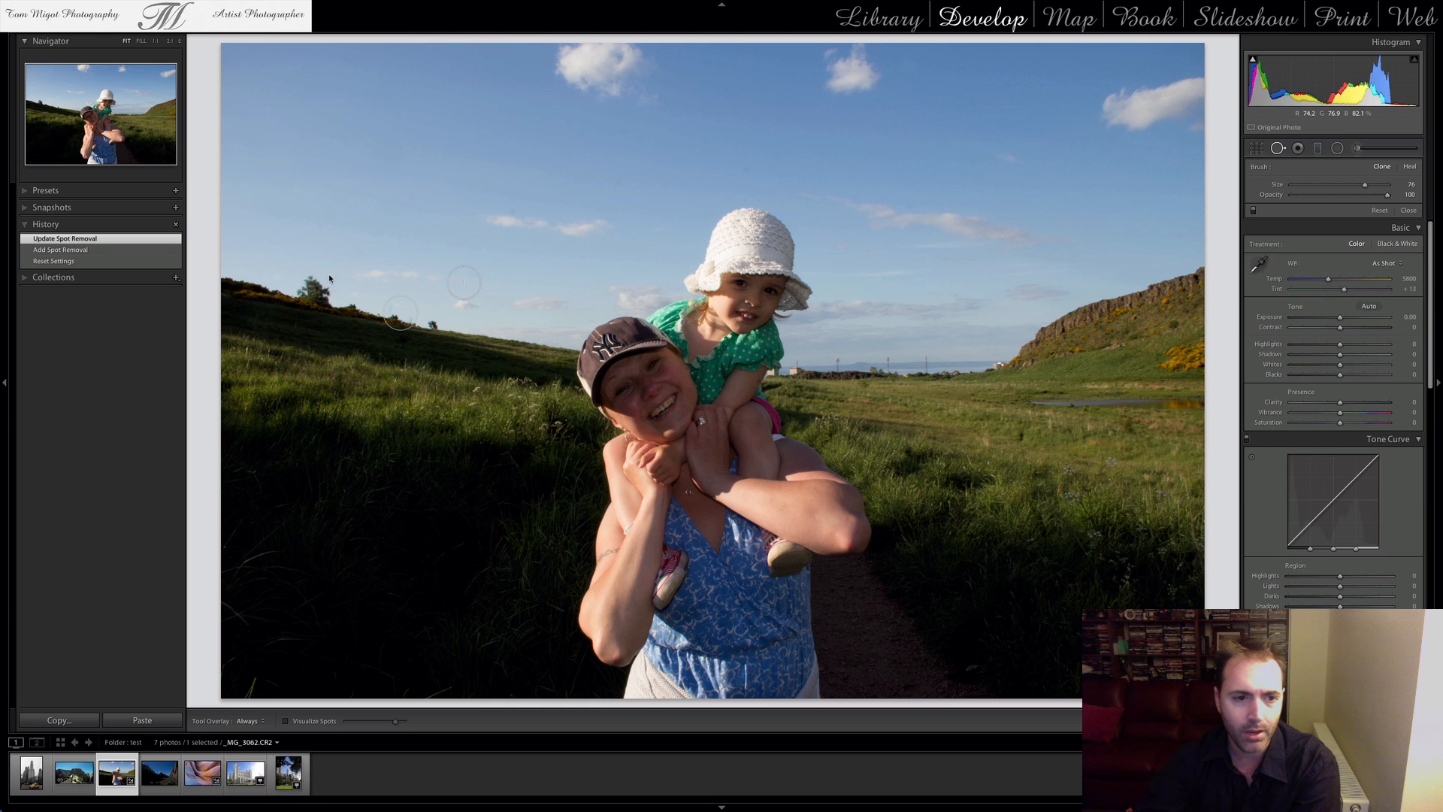
# Step: Clone out the rightmost mast on the horizon with a size 13 brush stroke along its full height
pyautogui.click(156, 41)
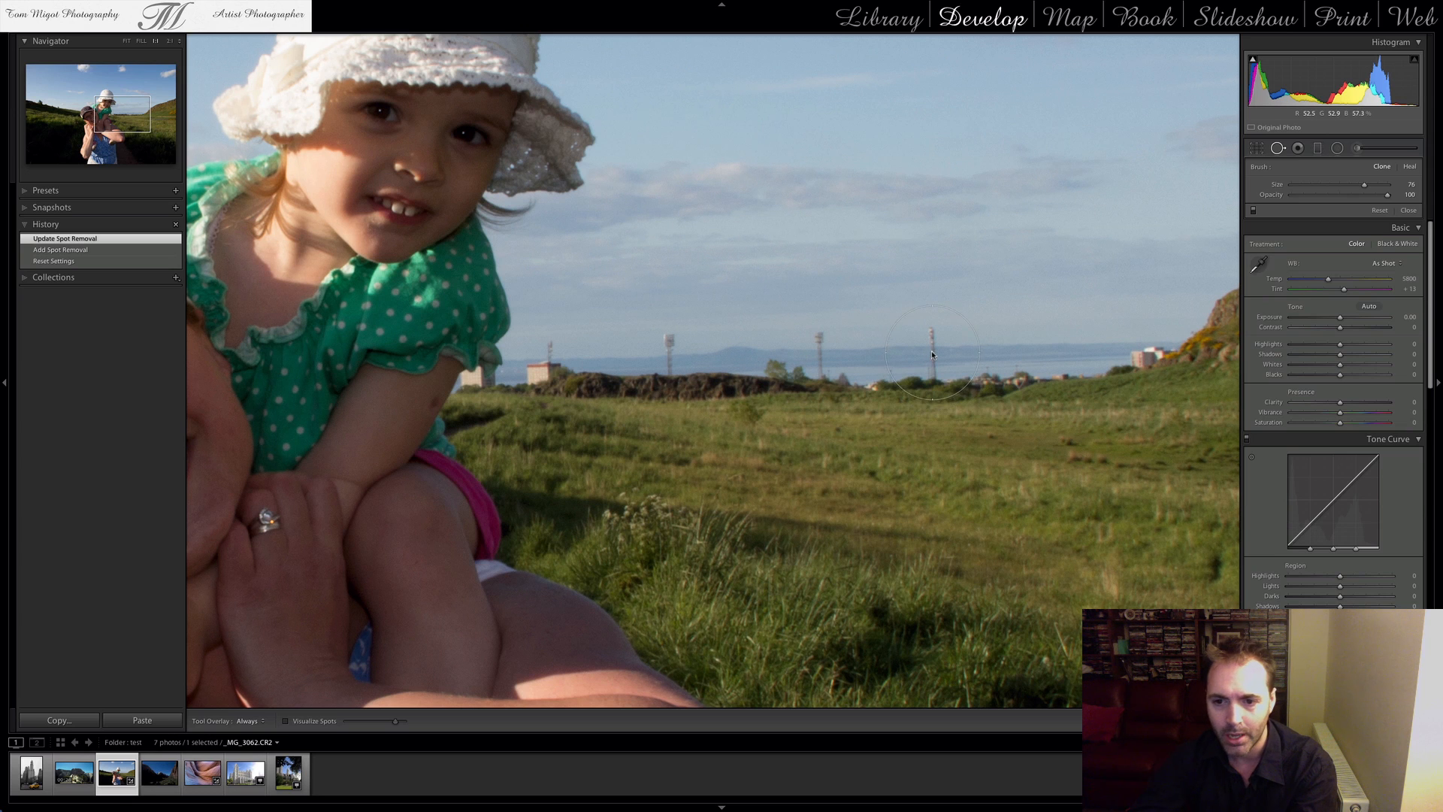
pyautogui.scroll(-3, 932, 353)
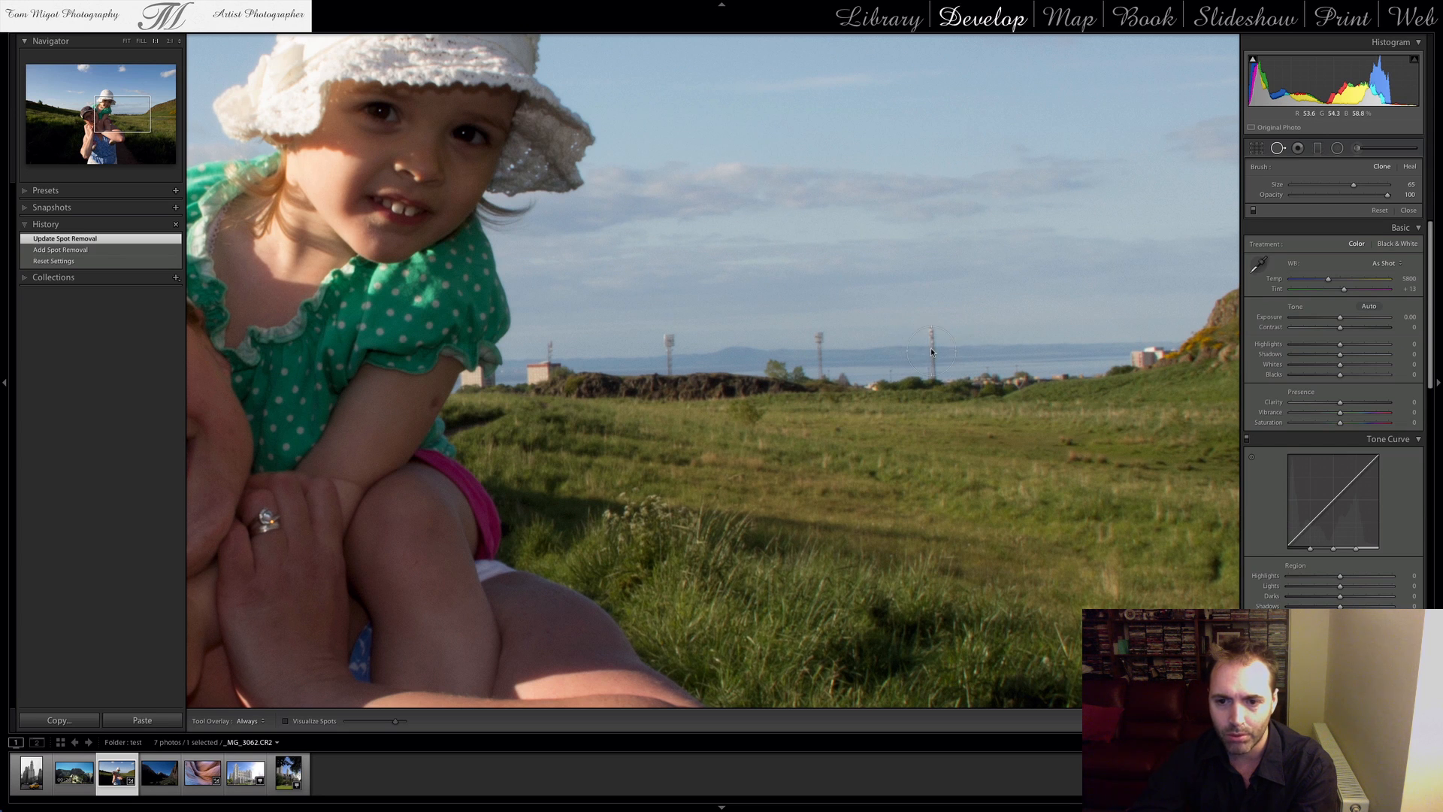
pyautogui.scroll(1, 906, 358)
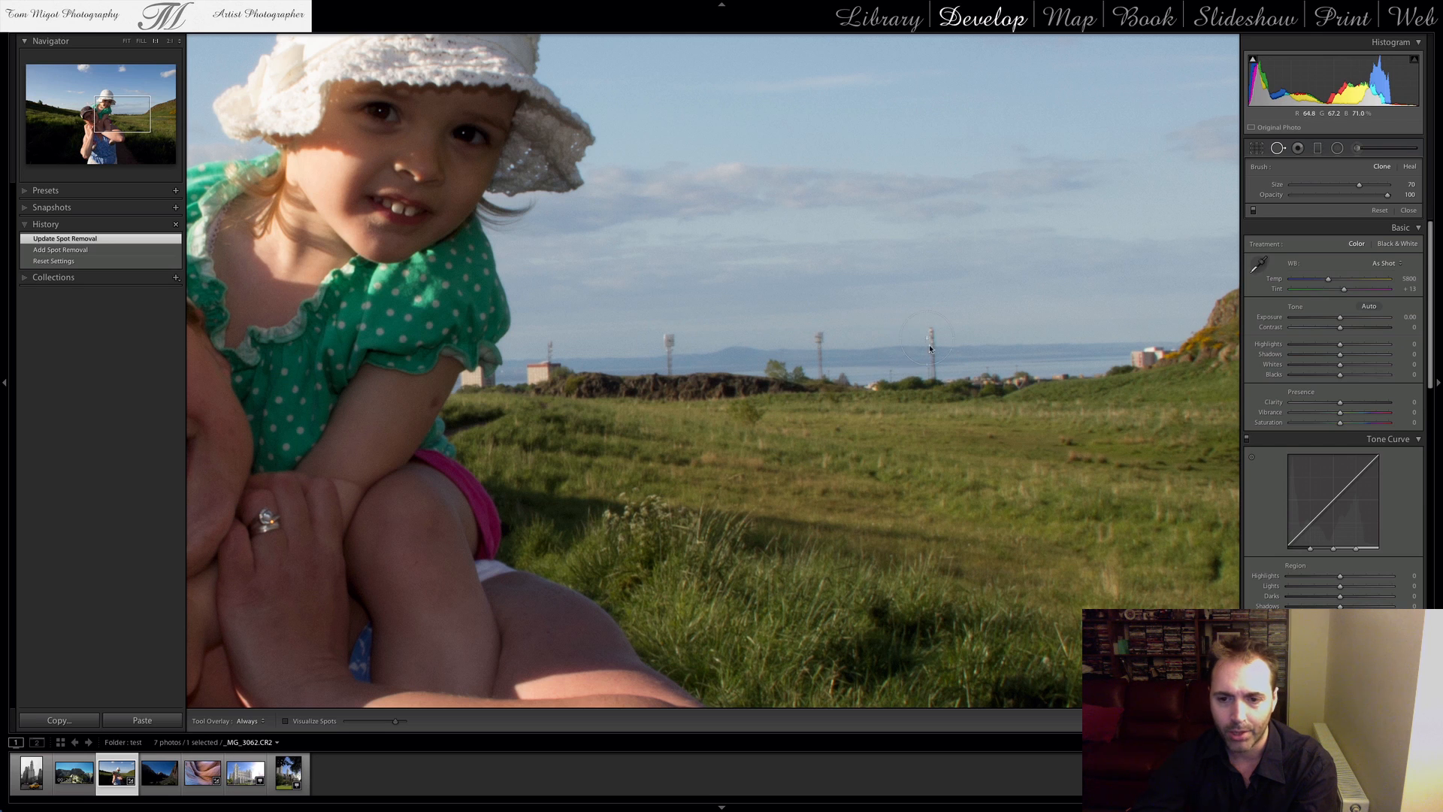
pyautogui.scroll(1, 931, 352)
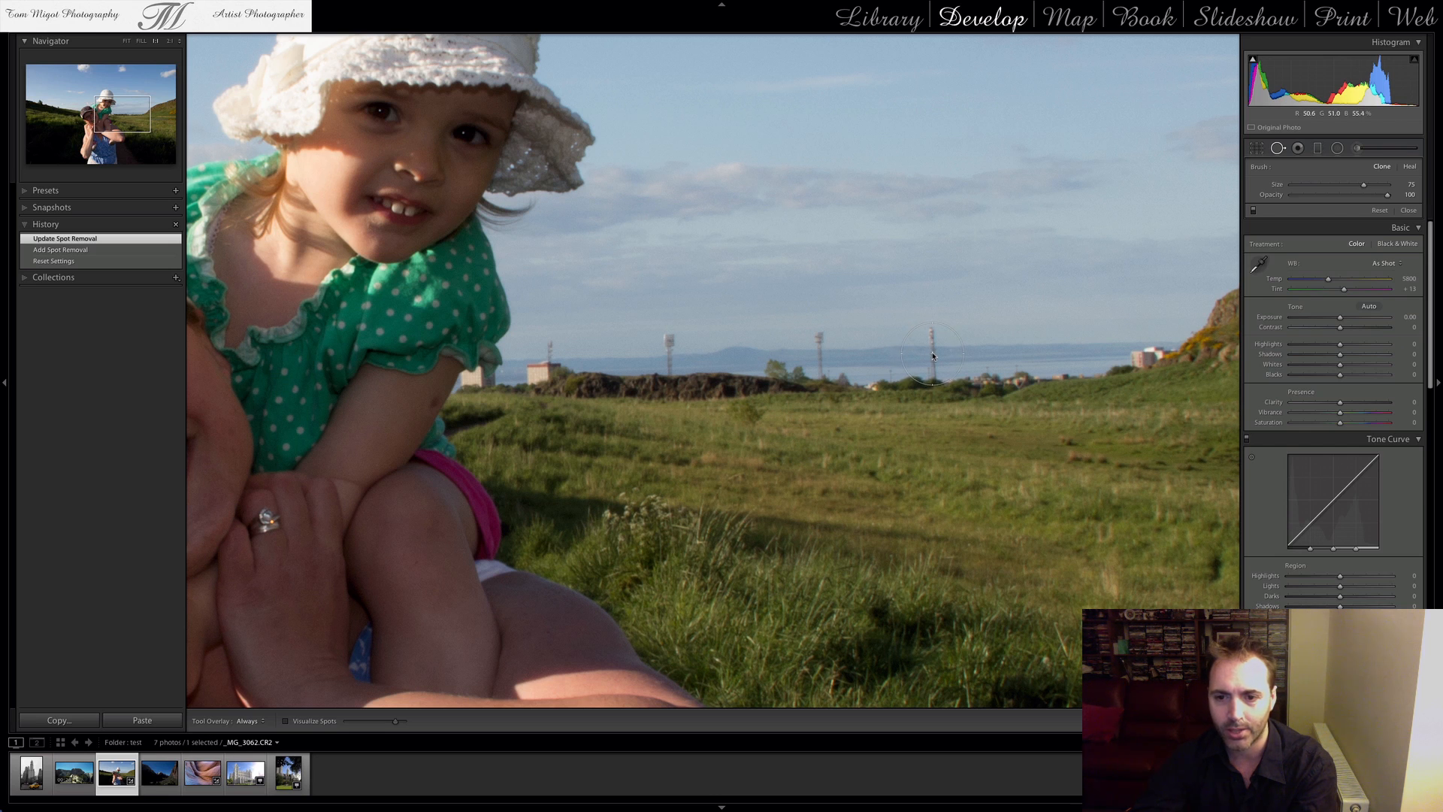
pyautogui.scroll(-5, 932, 355)
pyautogui.scroll(-10, 933, 345)
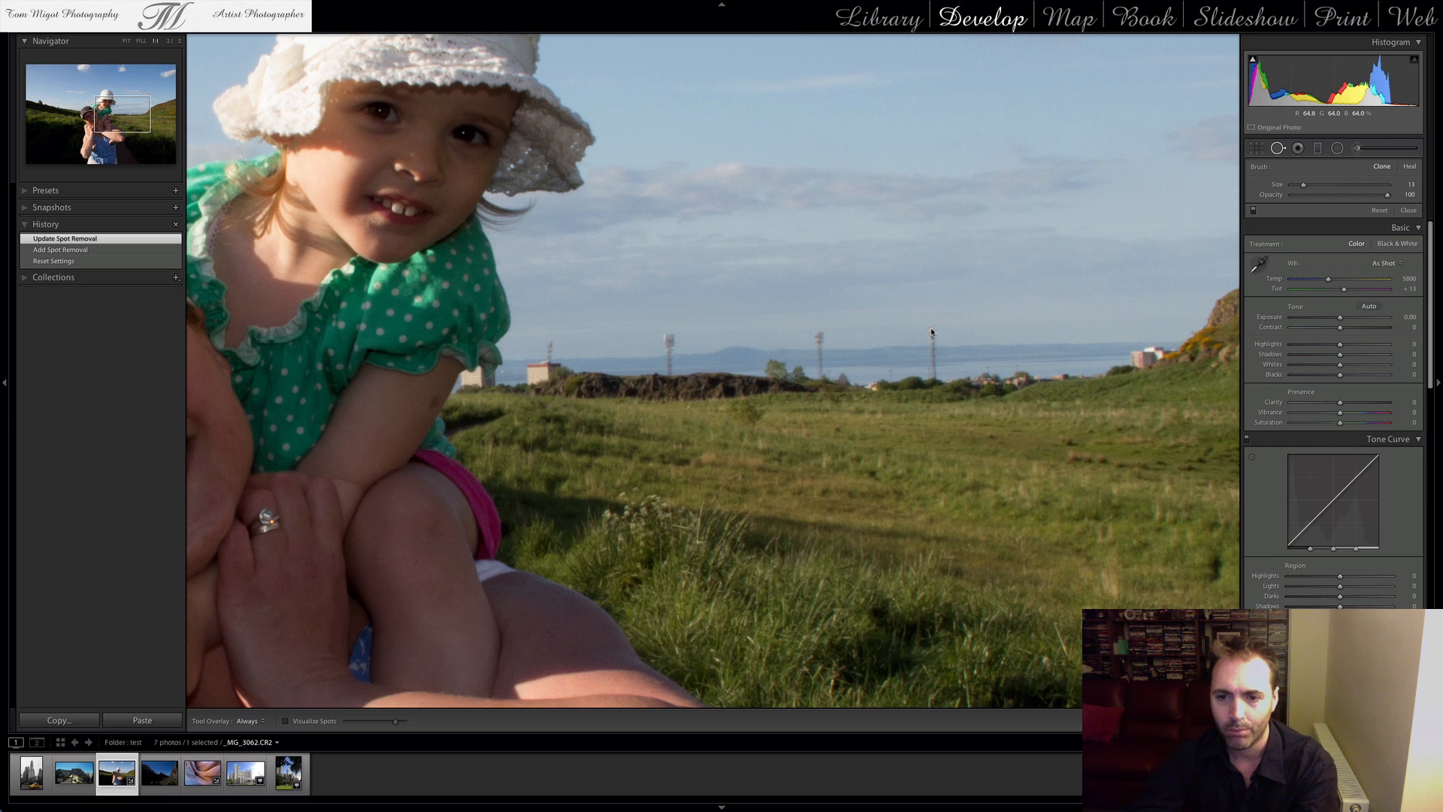
pyautogui.moveTo(931, 331); pyautogui.dragTo(933, 376)
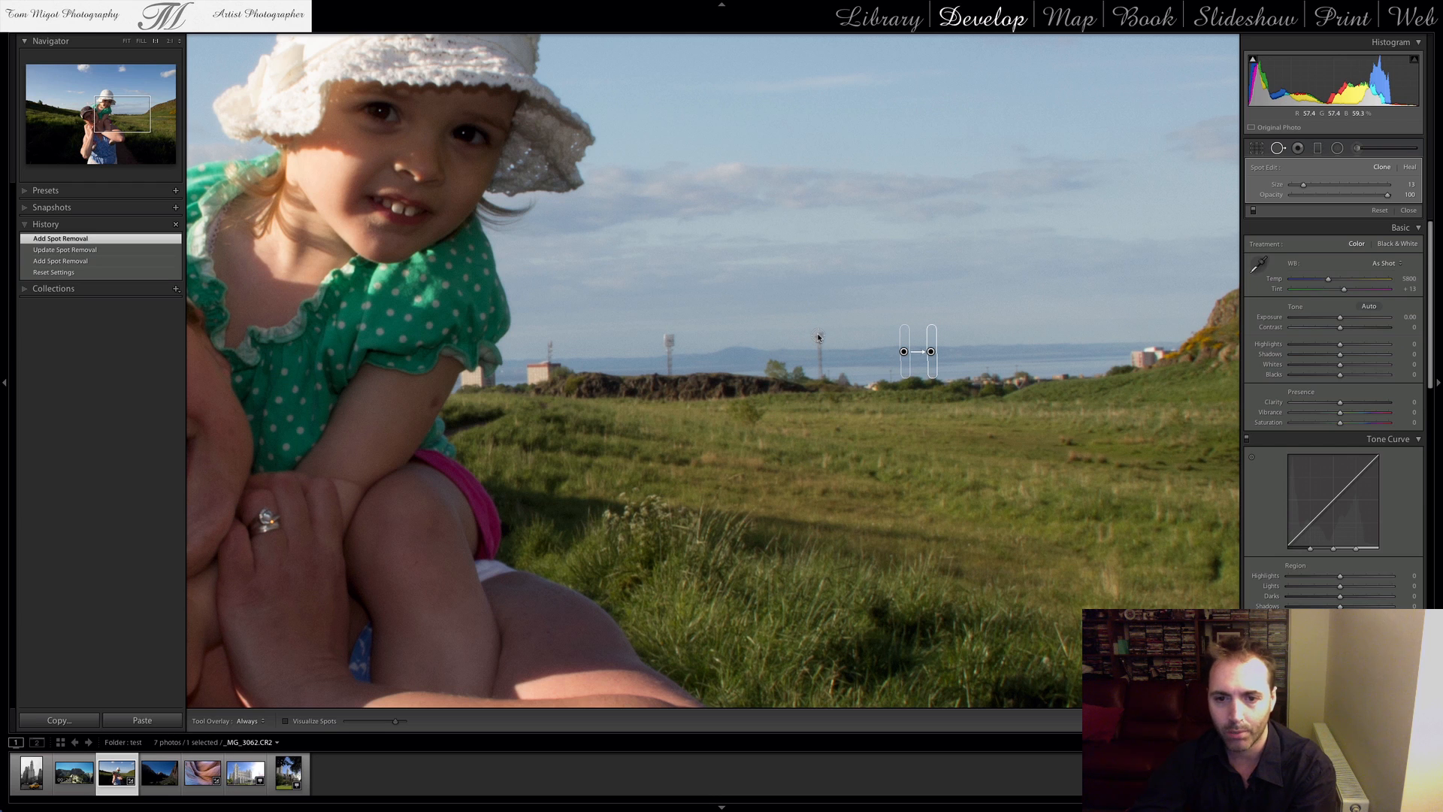
# Step: Clone out the two middle masts on the horizon with size 21 brush strokes
pyautogui.scroll(4, 819, 337)
pyautogui.moveTo(819, 337); pyautogui.dragTo(818, 372)
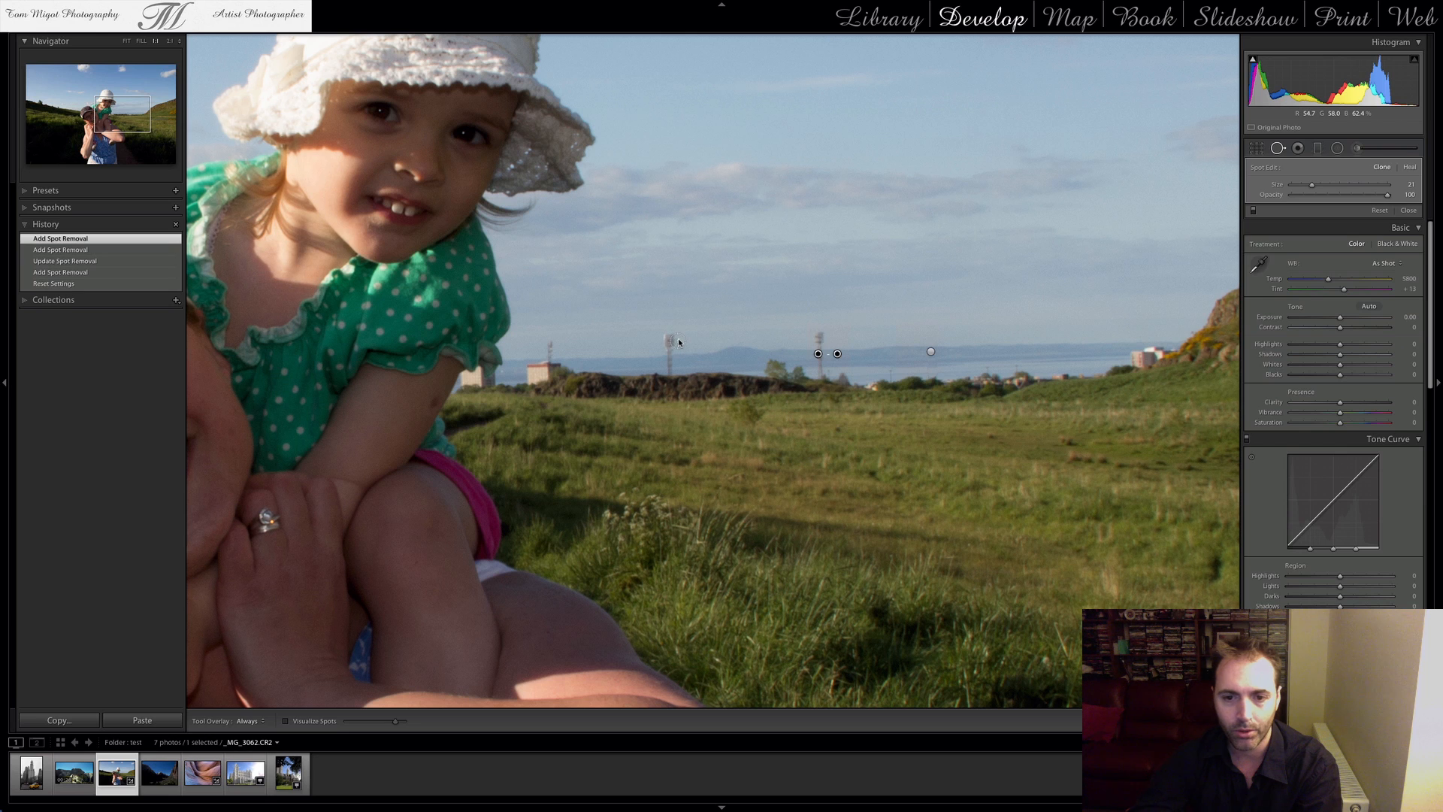
pyautogui.moveTo(669, 332); pyautogui.dragTo(671, 372)
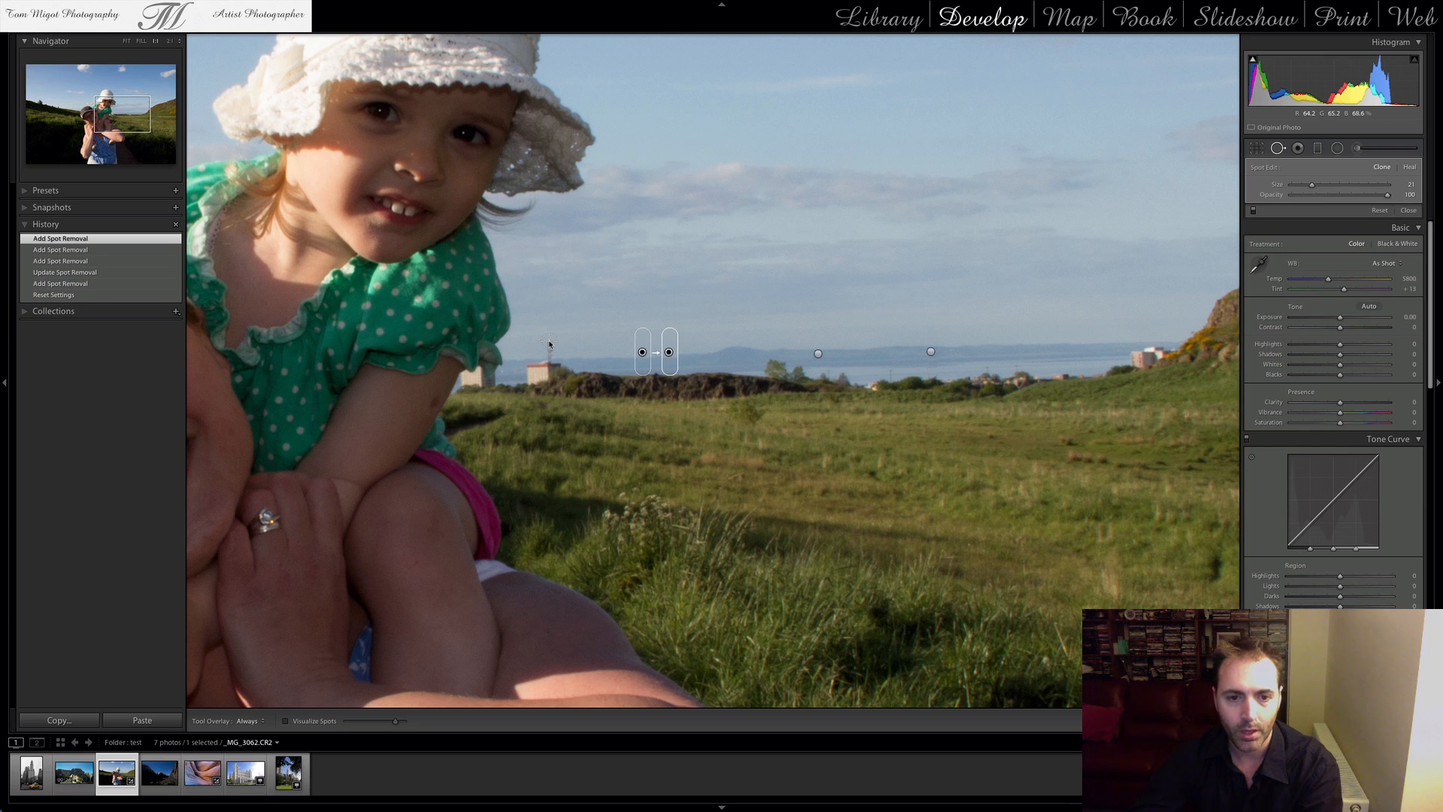
# Step: Clone out the small mast above the building next to the child with a size 13 brush
pyautogui.scroll(-4, 549, 344)
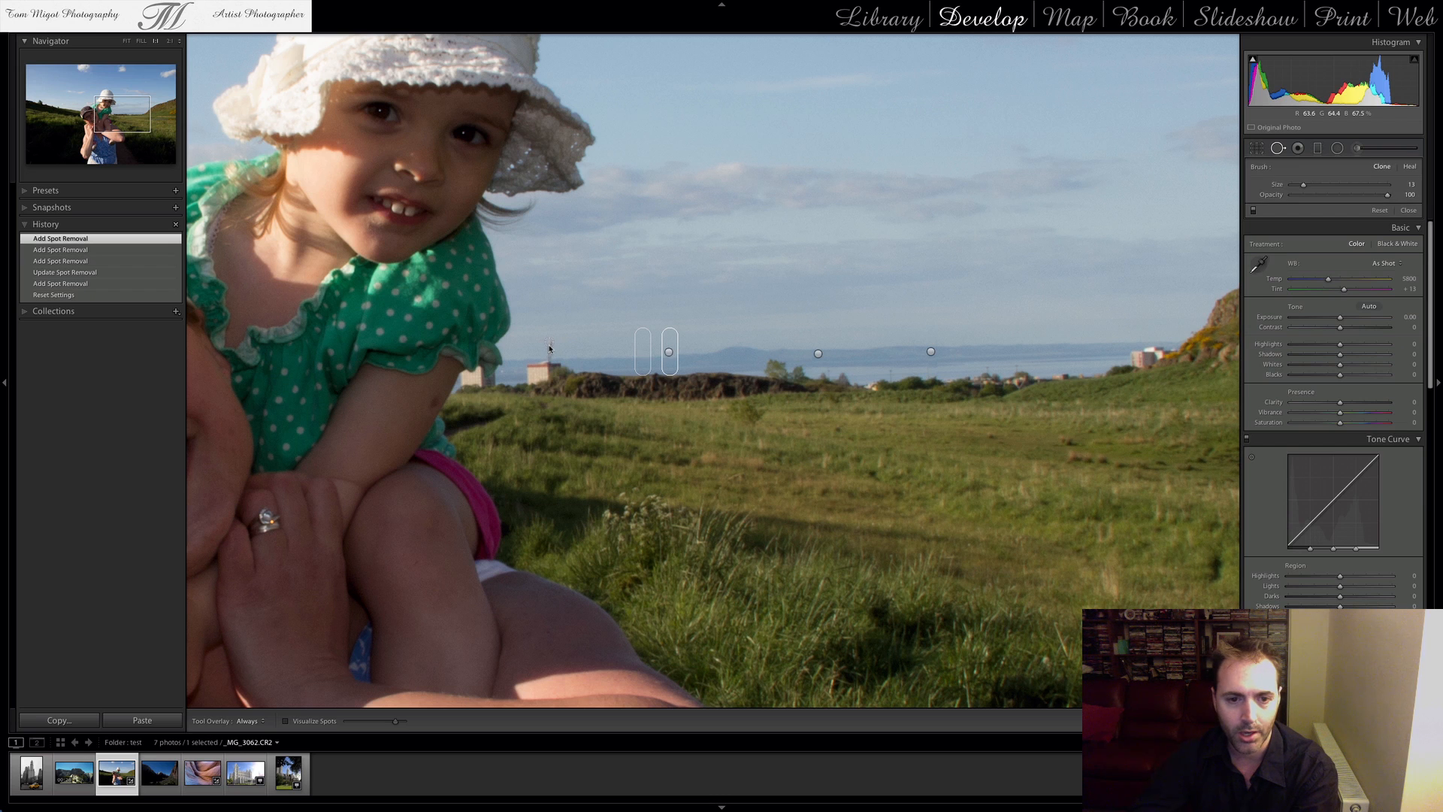
pyautogui.moveTo(549, 343); pyautogui.dragTo(549, 357)
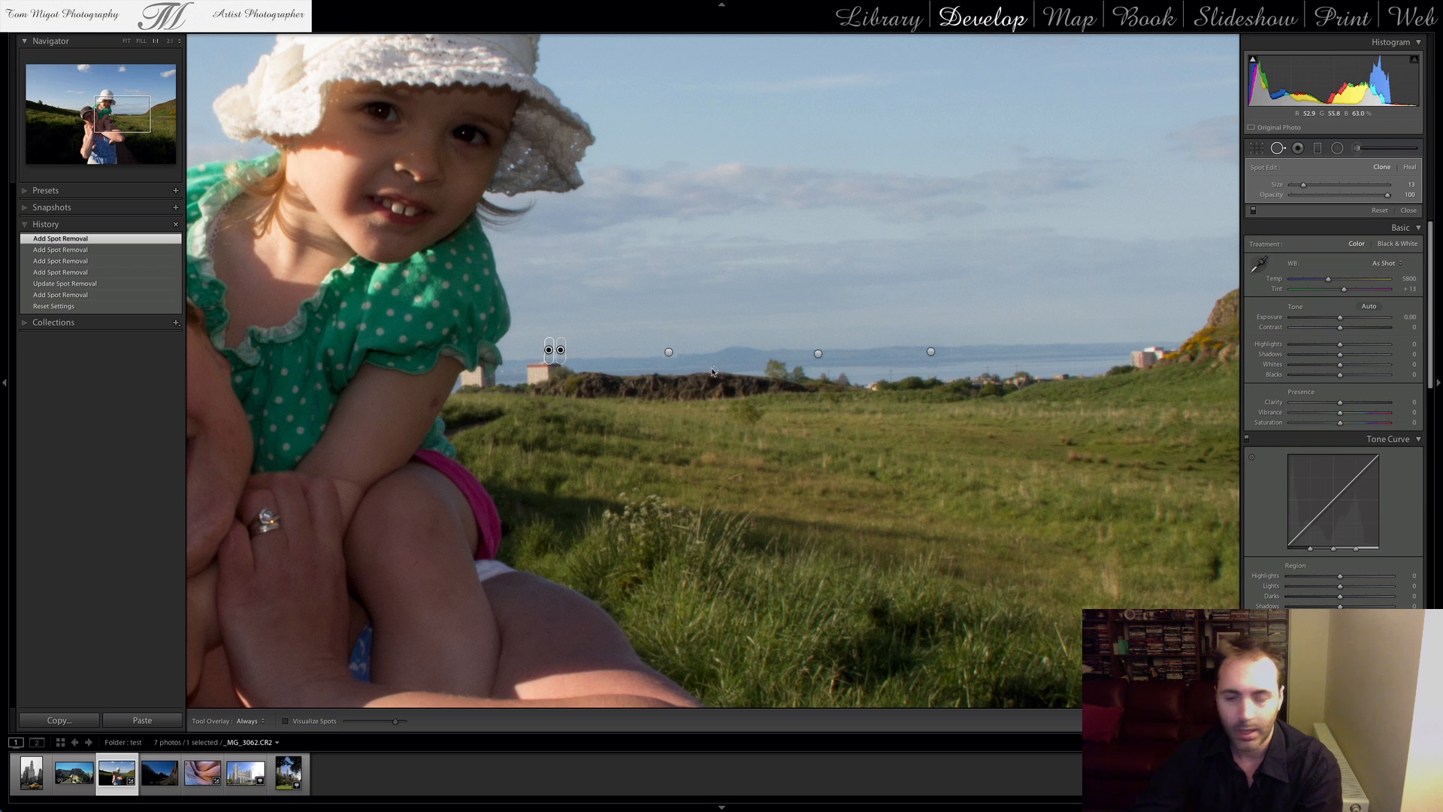
pyautogui.press('Return')
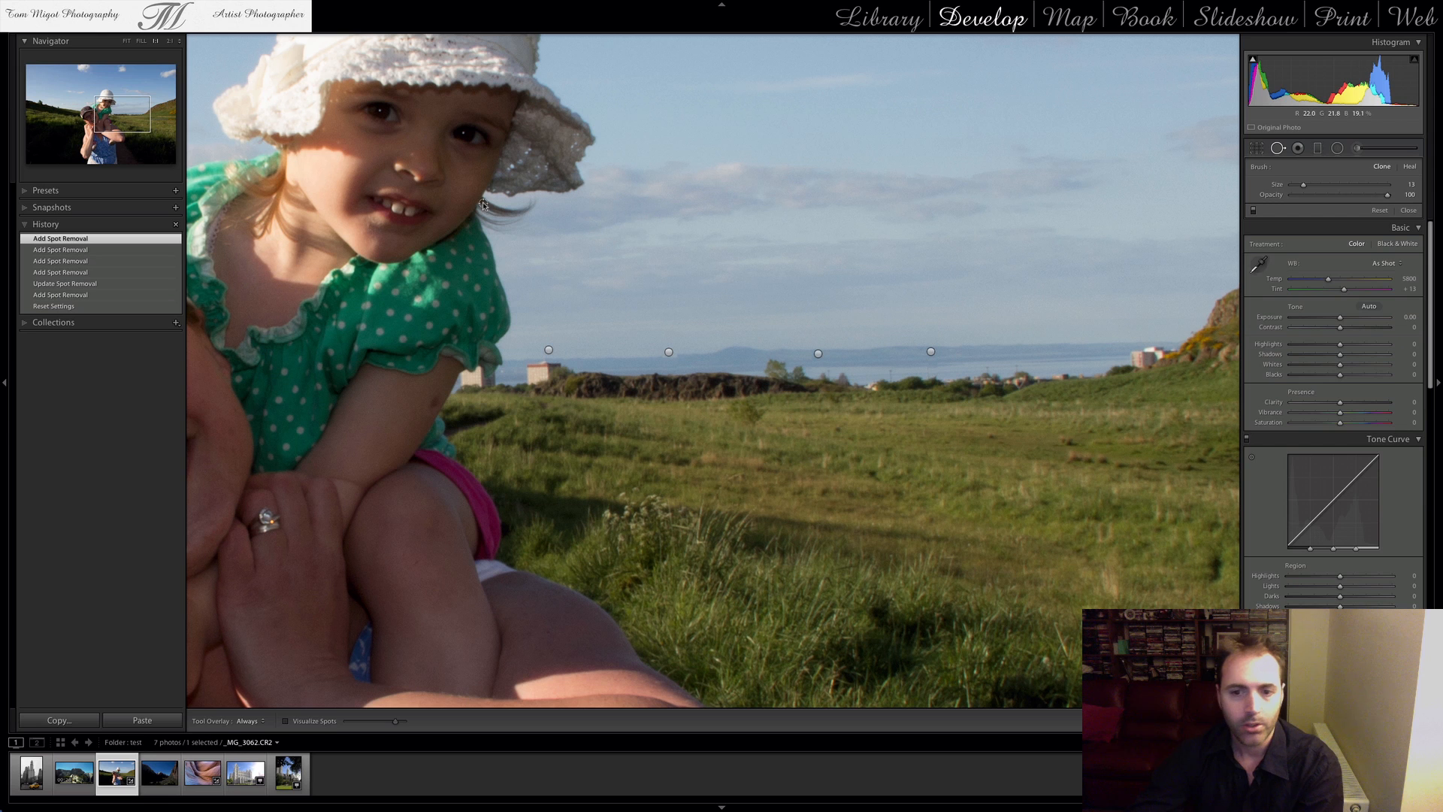
# Step: Check the whole retouched photo without the spot overlays, leaving Spot Removal briefly and returning to it
pyautogui.click(127, 41)
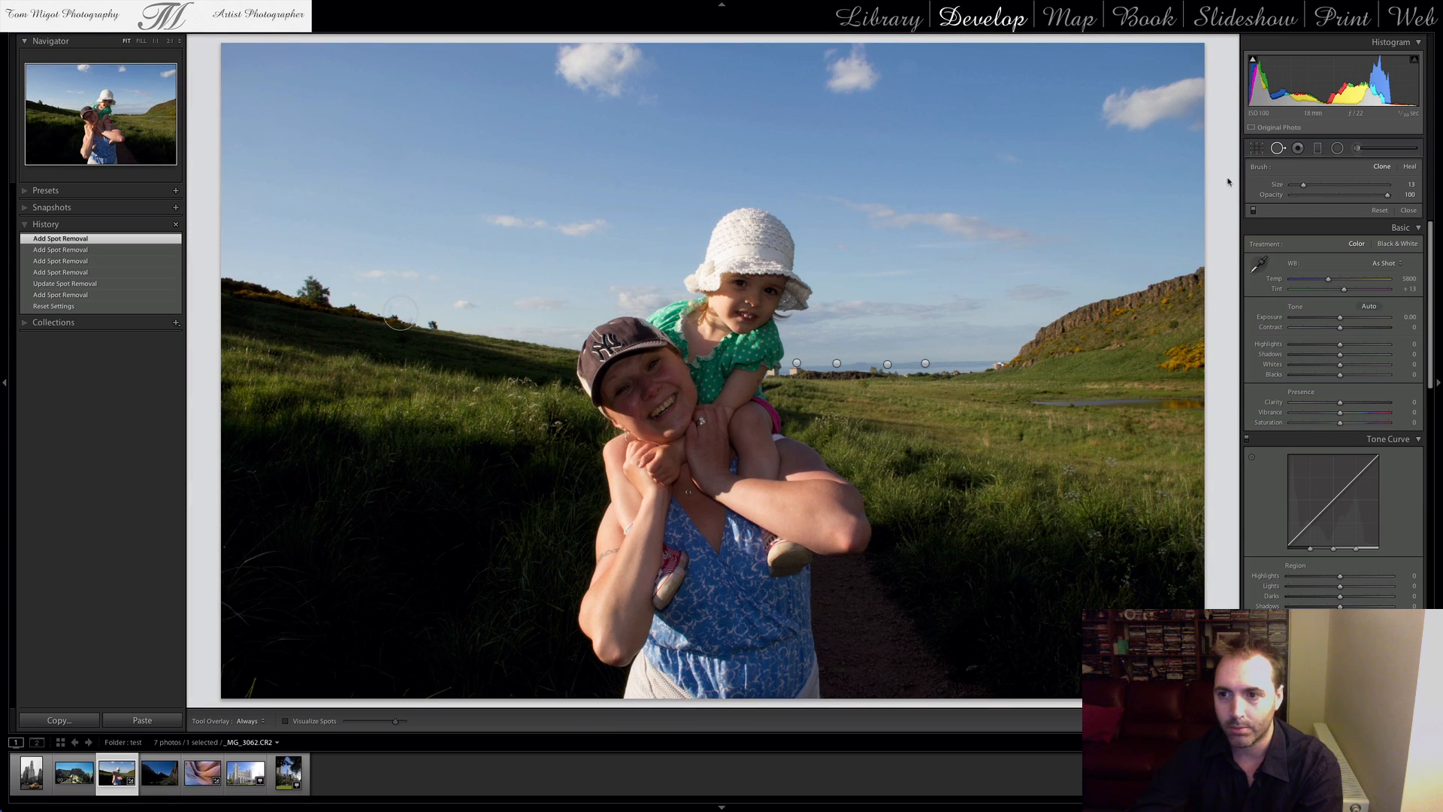
pyautogui.click(1281, 154)
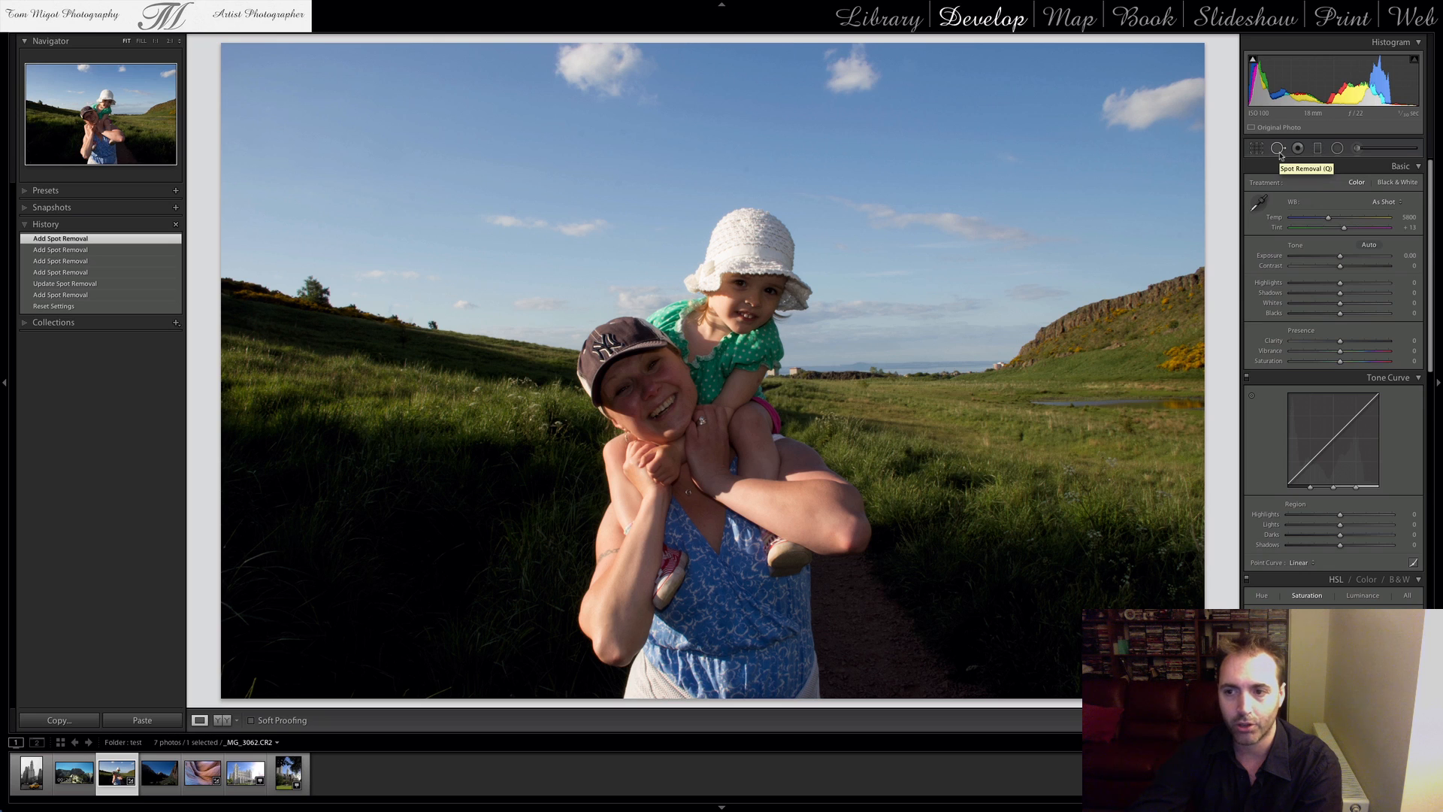
pyautogui.click(1280, 154)
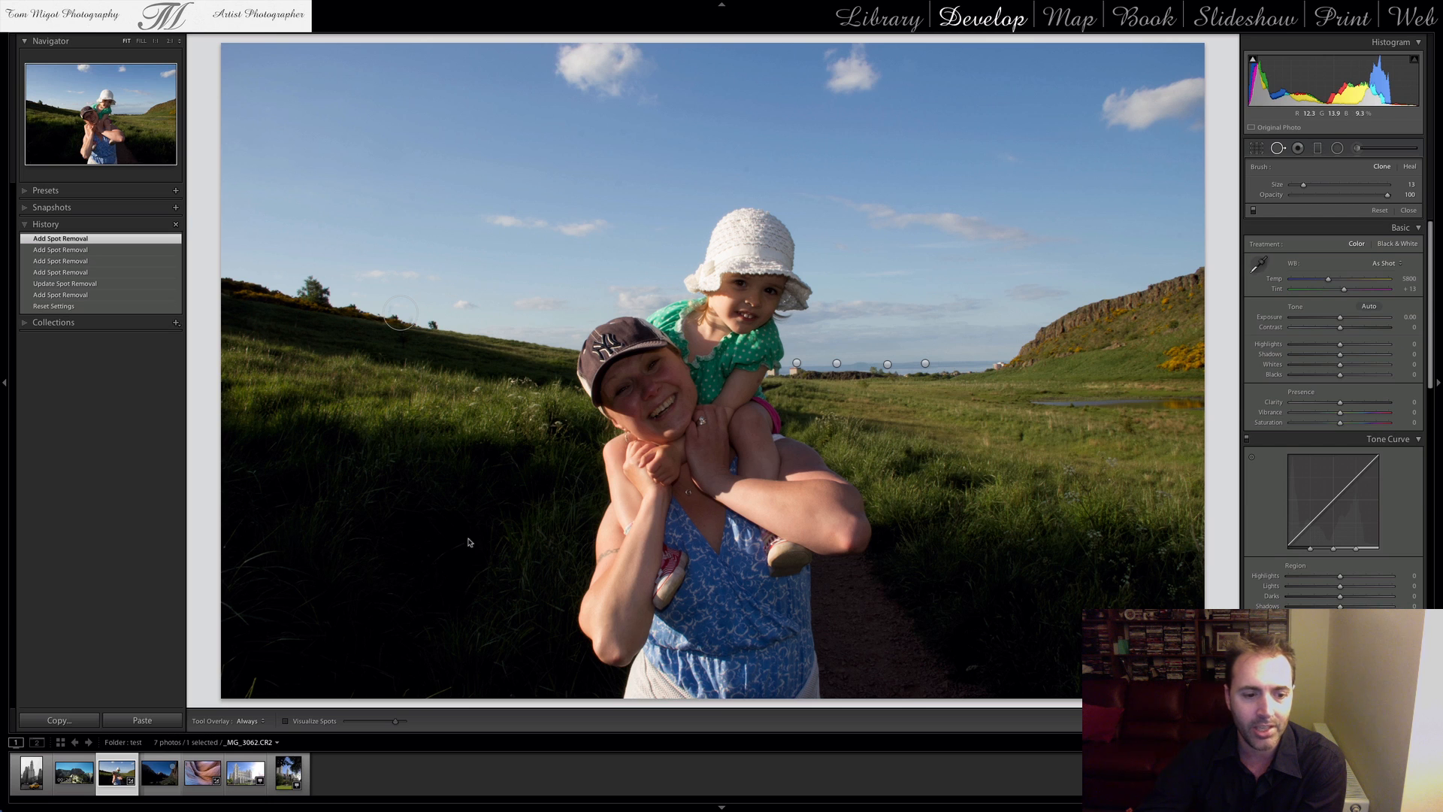
# Step: Turn on Visualize Spots with a slightly higher threshold and clone out the dust spots in the left part of the sky
pyautogui.click(286, 722)
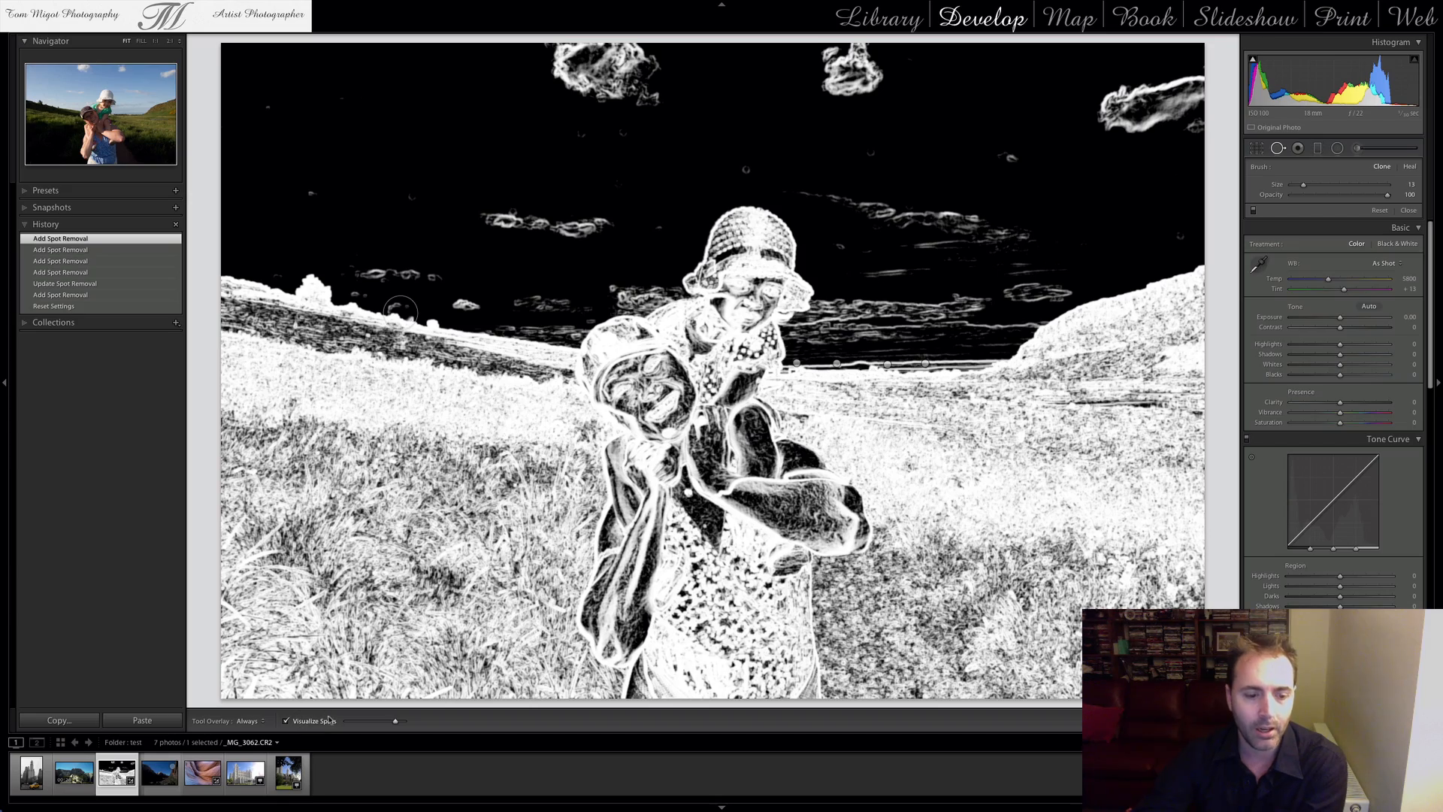
pyautogui.moveTo(395, 722)
pyautogui.mouseDown()
pyautogui.moveTo(375, 725)
pyautogui.moveTo(400, 723)
pyautogui.mouseUp()
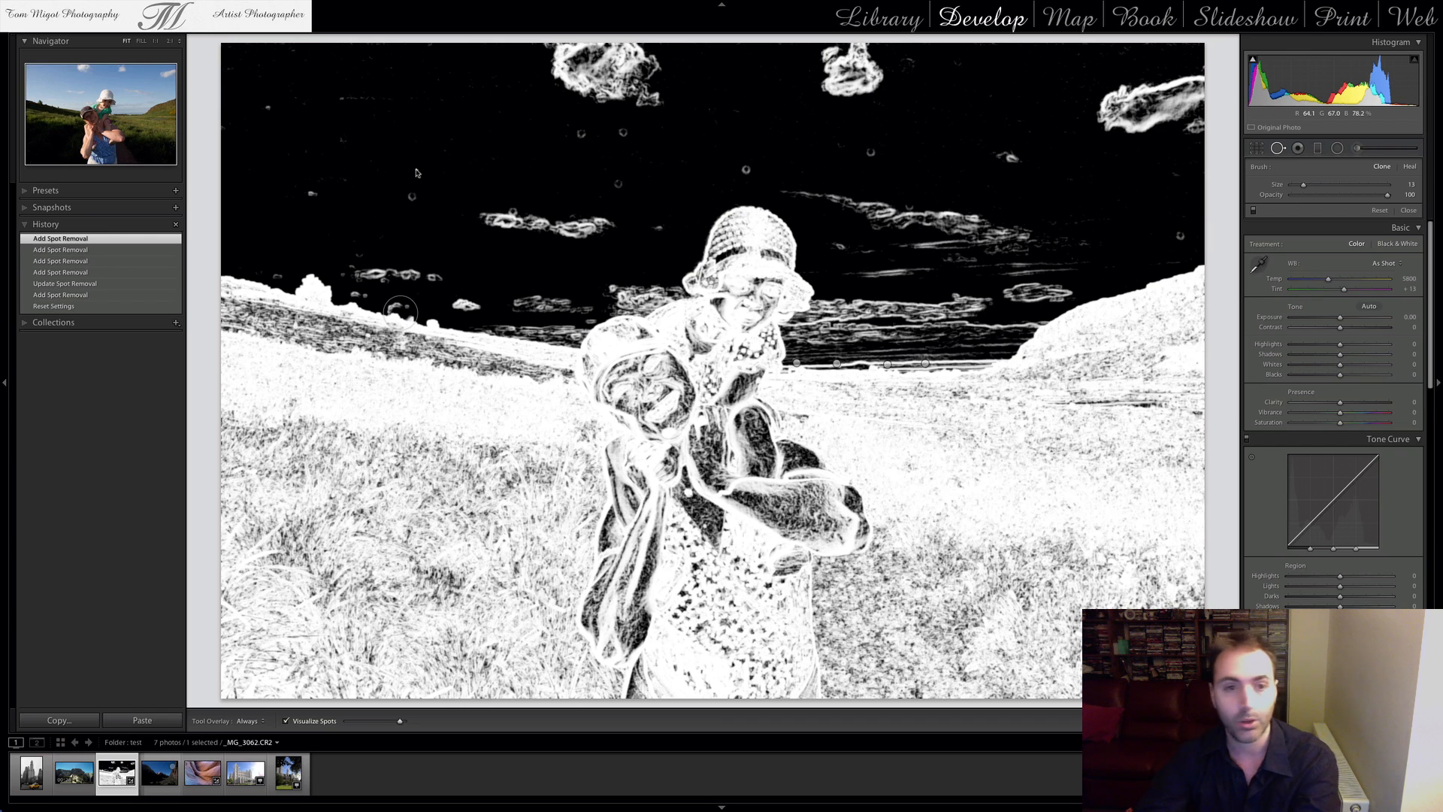
pyautogui.scroll(6, 412, 198)
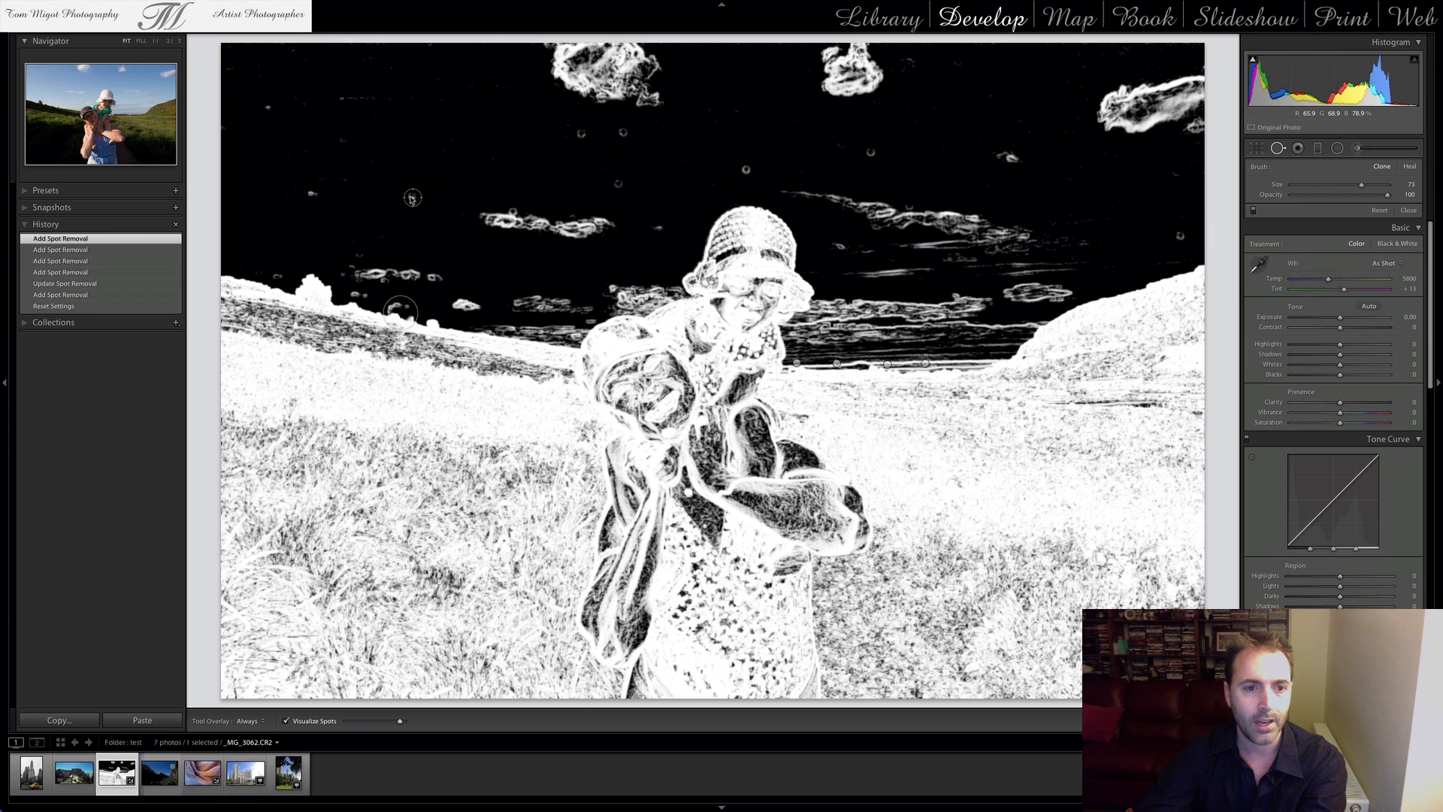
pyautogui.click(412, 198)
pyautogui.click(312, 195)
pyautogui.click(353, 146)
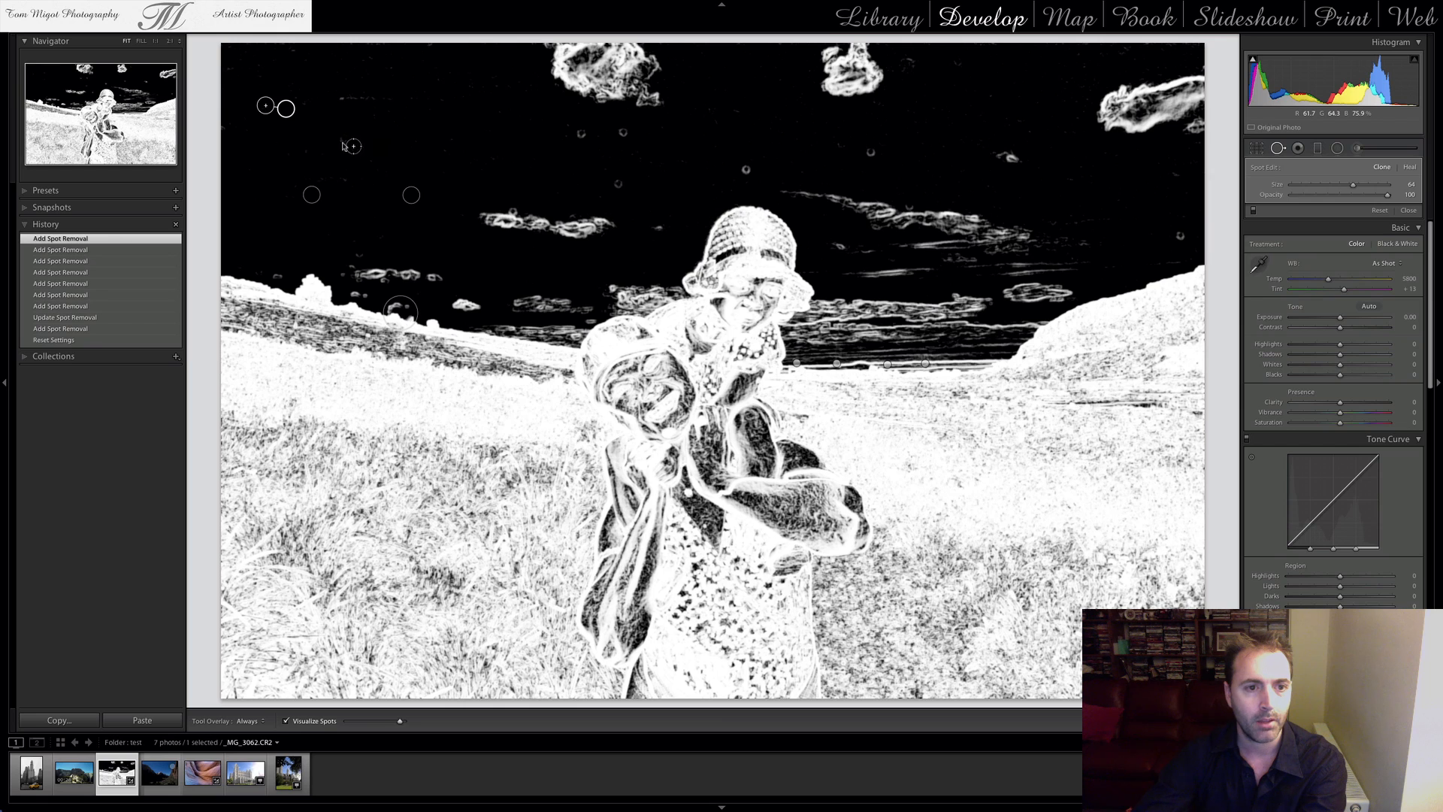
pyautogui.click(342, 139)
# Step: Clone out the dust spots between the upper left cloud and the child's hat with a size 56 brush
pyautogui.click(584, 136)
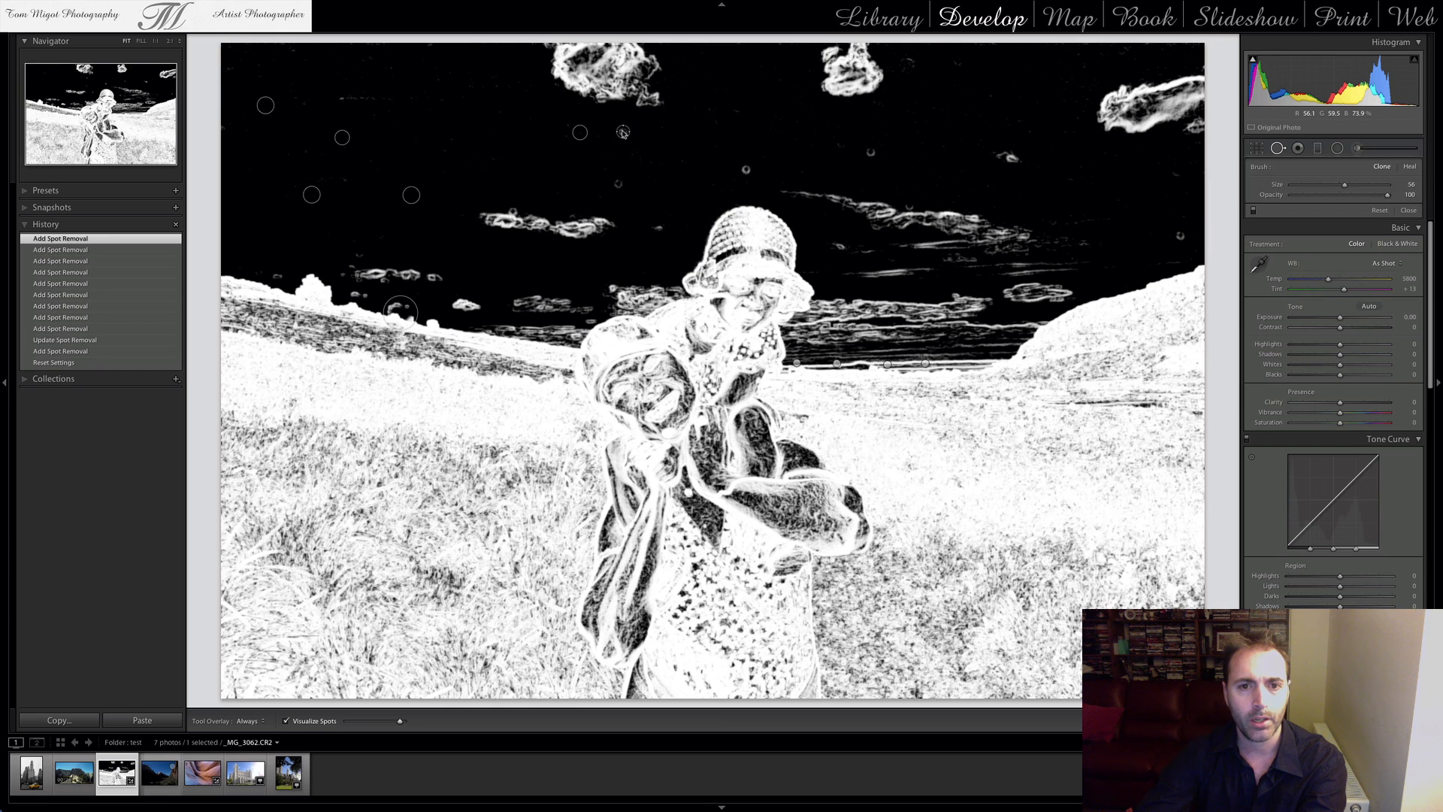
pyautogui.click(618, 184)
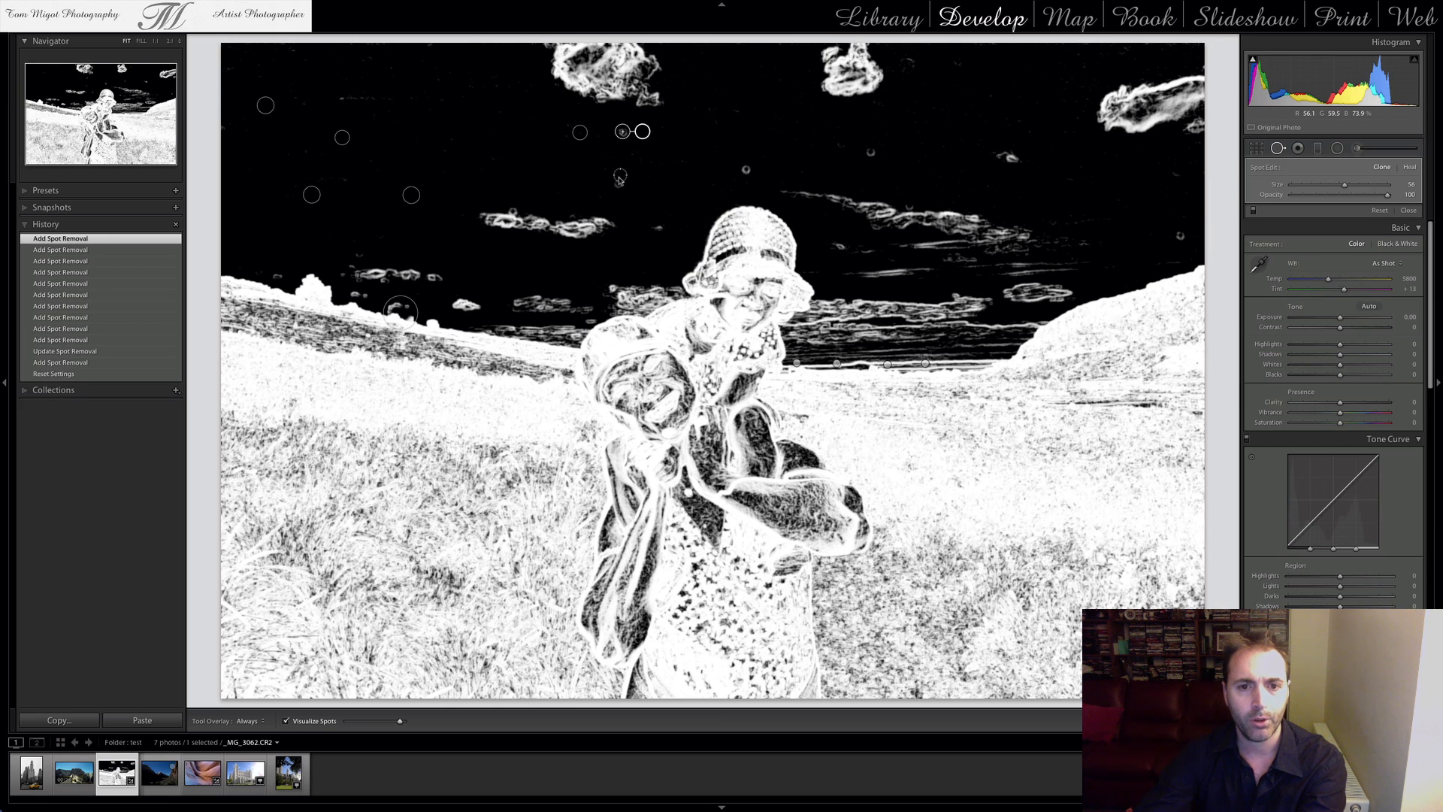
pyautogui.click(657, 226)
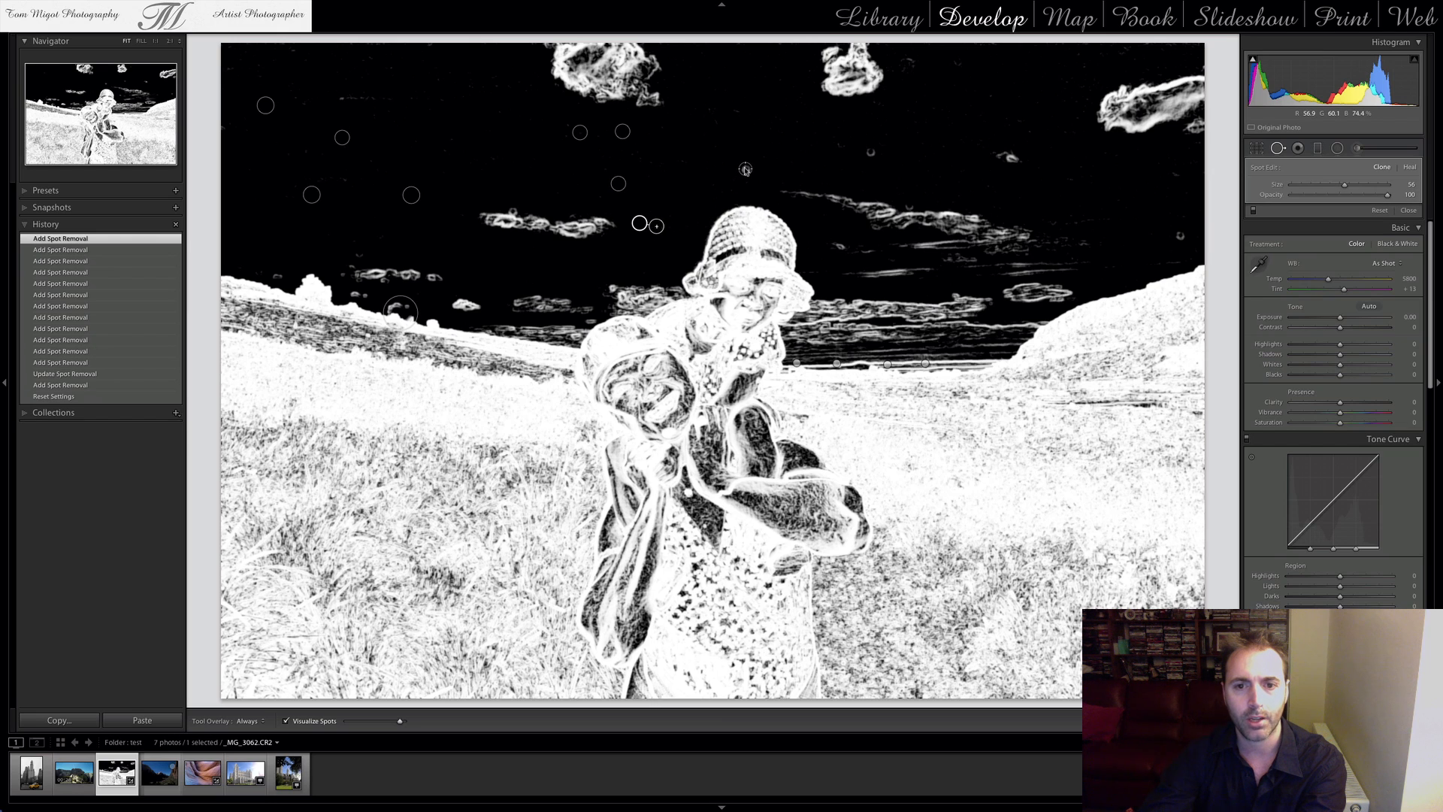
pyautogui.click(745, 169)
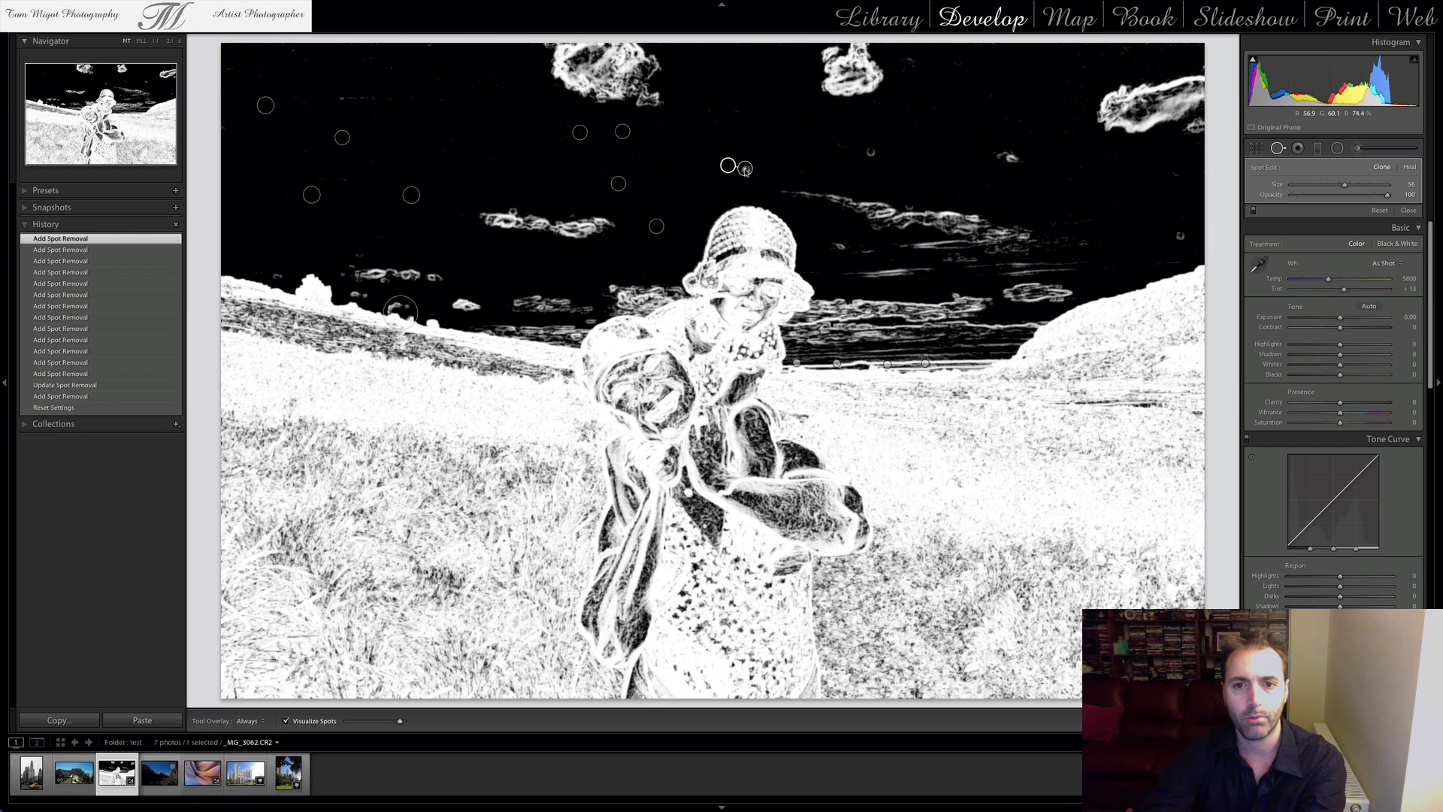
# Step: Clone out four more dust spots in the sky above the child's hat and to its upper right
pyautogui.click(870, 153)
pyautogui.click(837, 141)
pyautogui.click(738, 114)
pyautogui.click(710, 106)
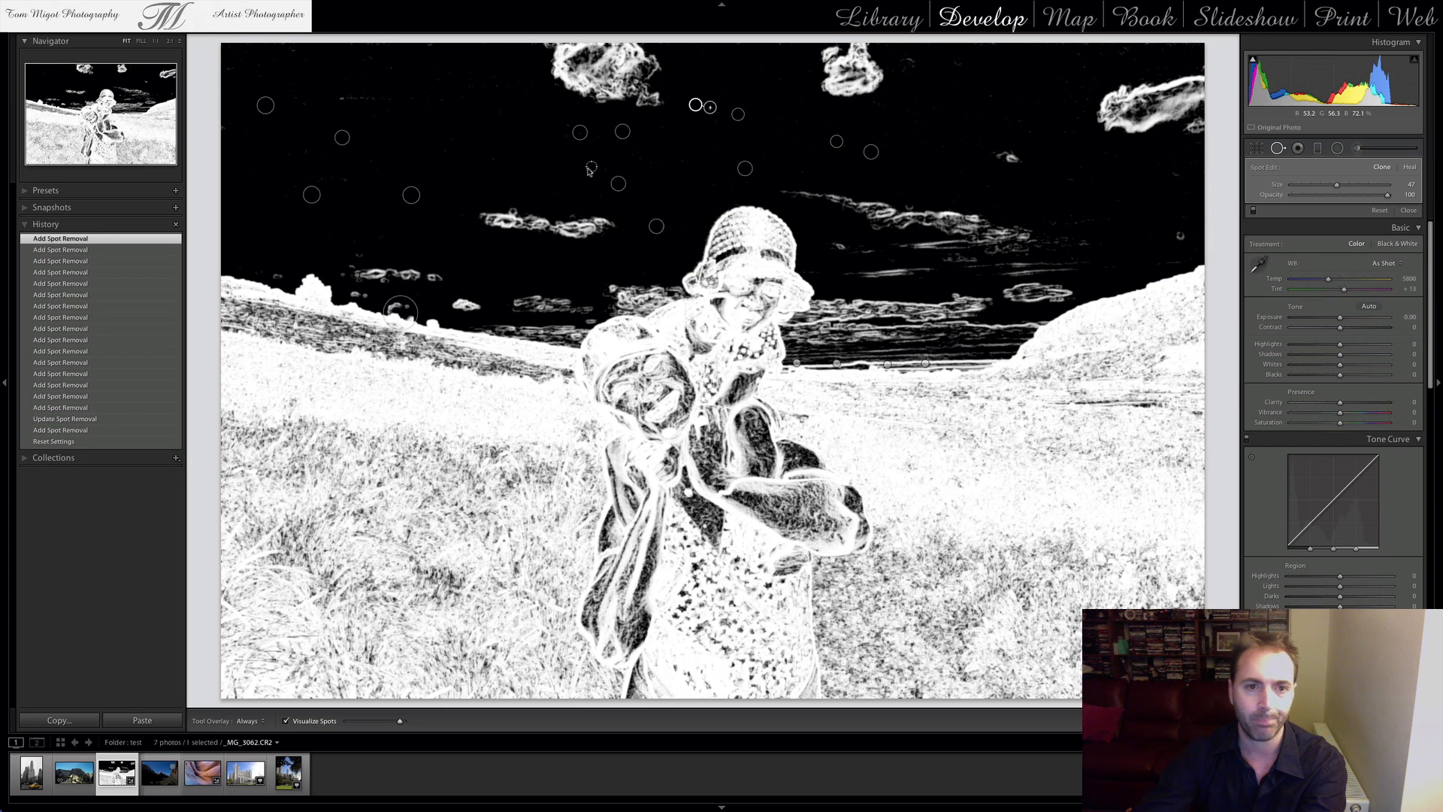
# Step: Clone out two dust spots at the right edge of the sky and one between the two upper right clouds
pyautogui.click(1178, 175)
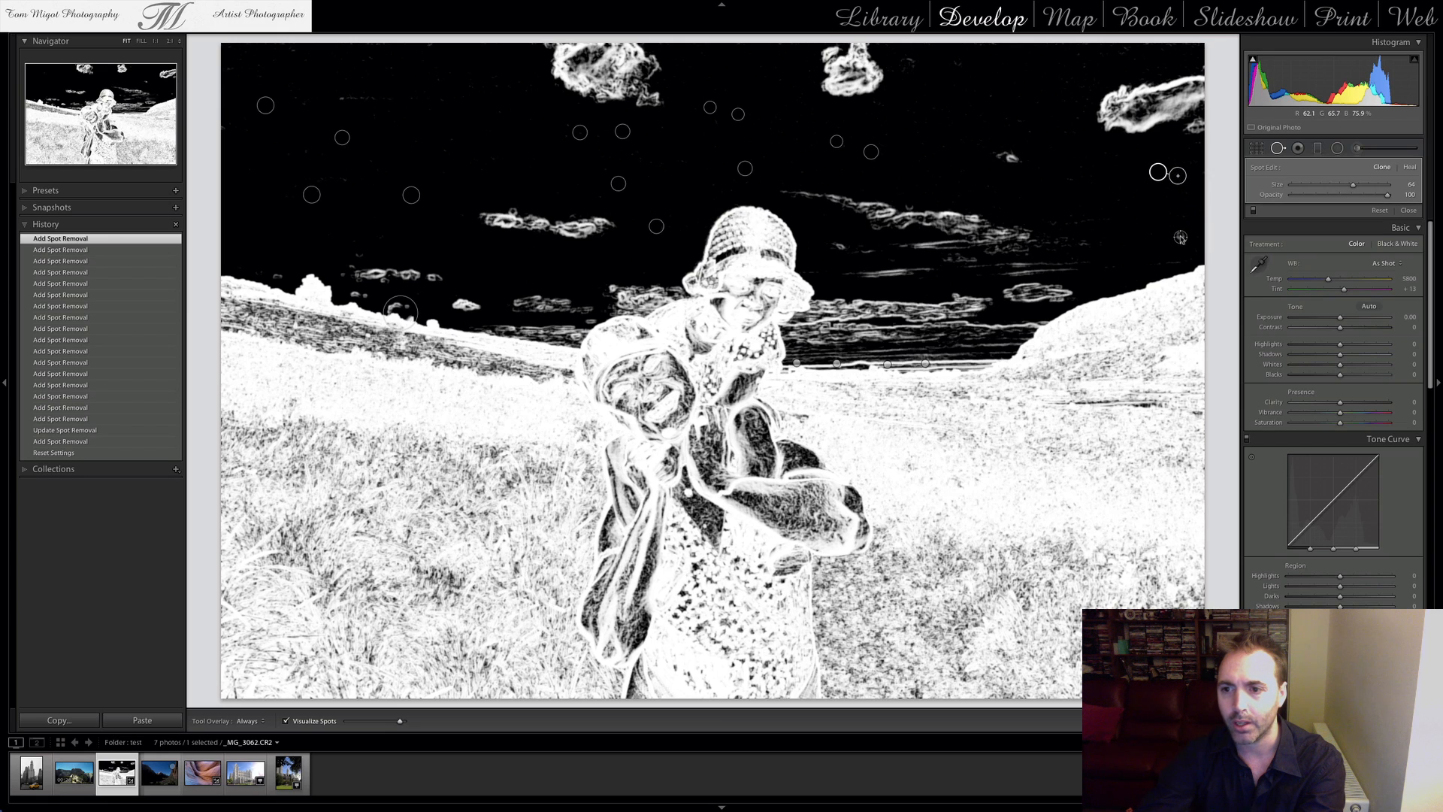
pyautogui.click(1180, 237)
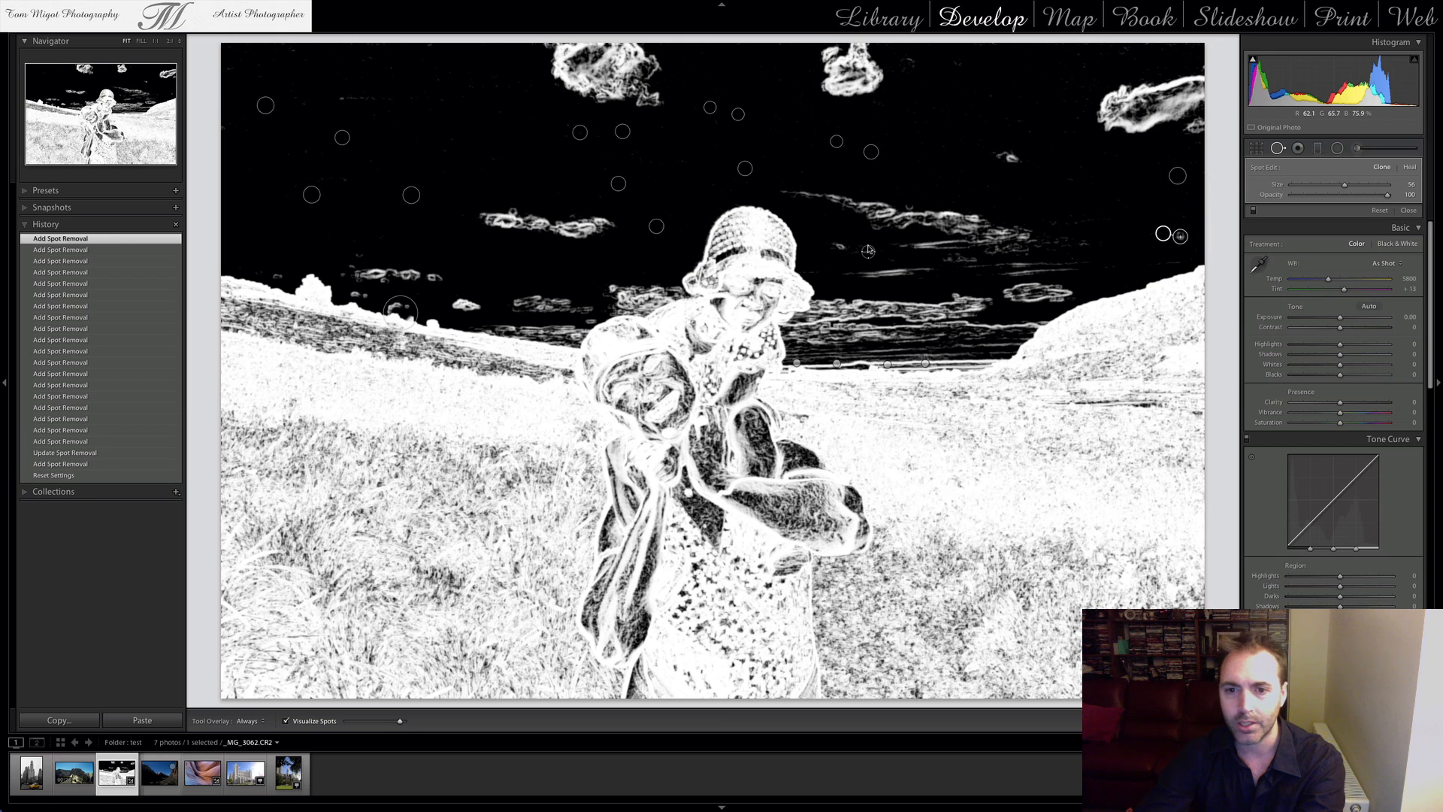
pyautogui.click(992, 95)
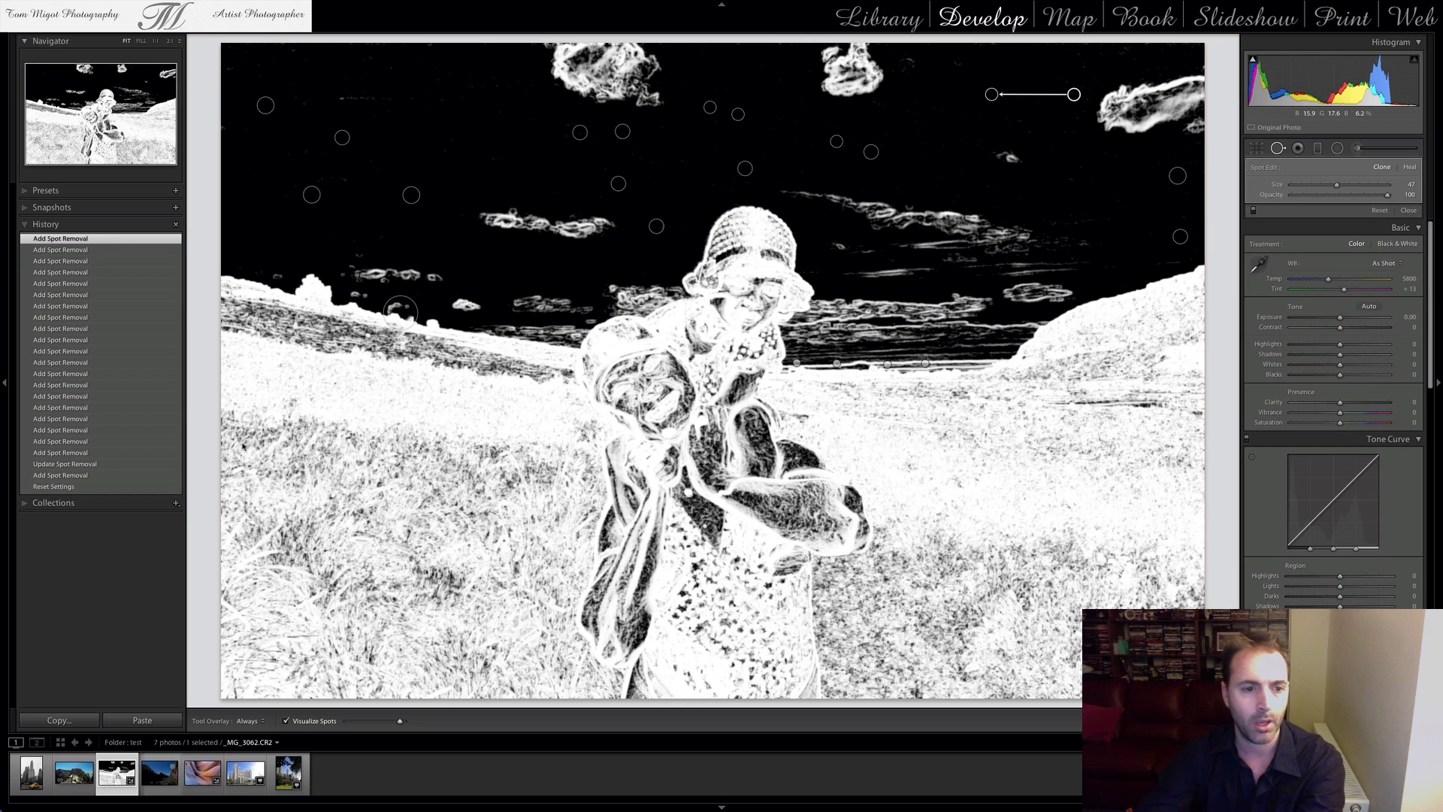
# Step: Turn off Visualize Spots and leave the Spot Removal tool
pyautogui.click(285, 722)
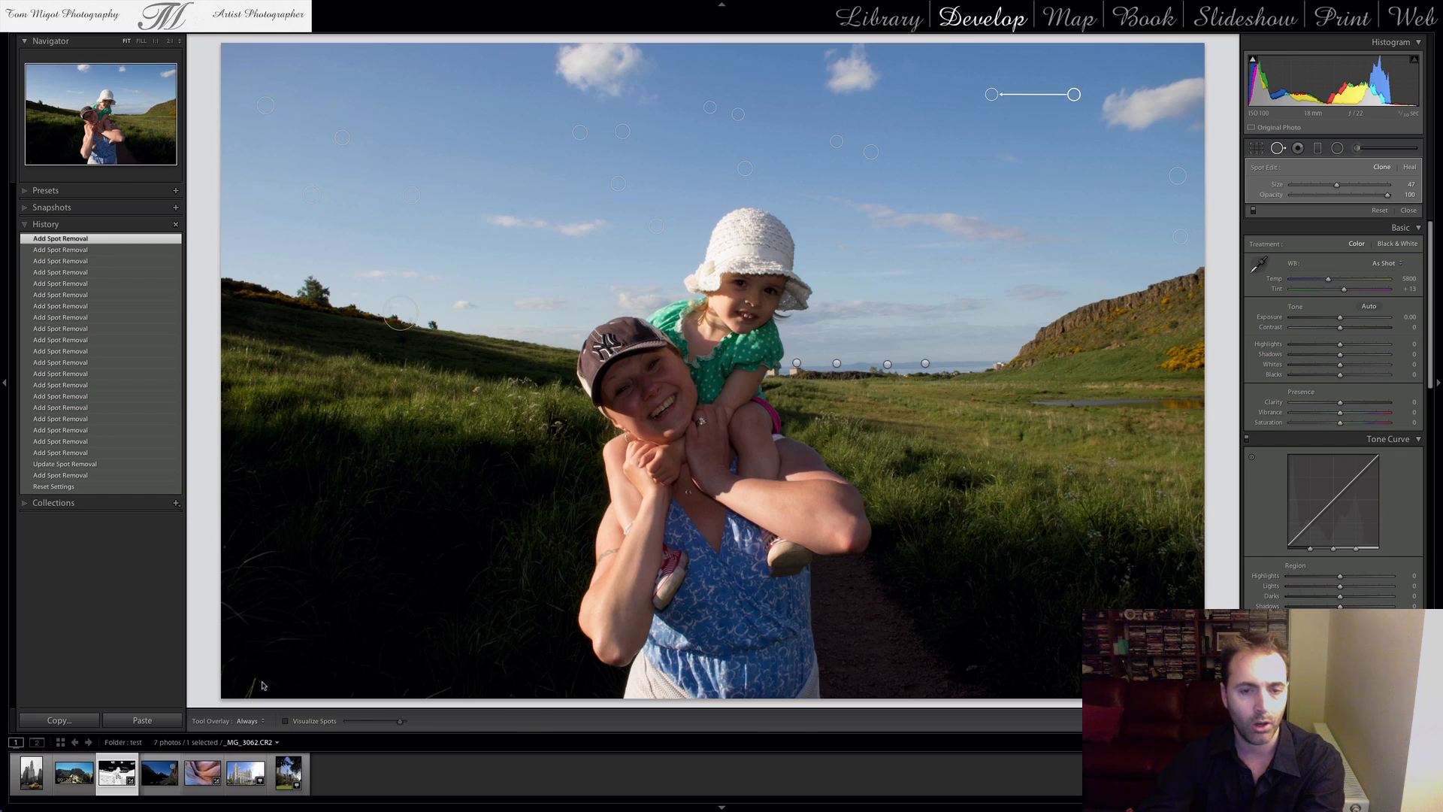
pyautogui.click(207, 594)
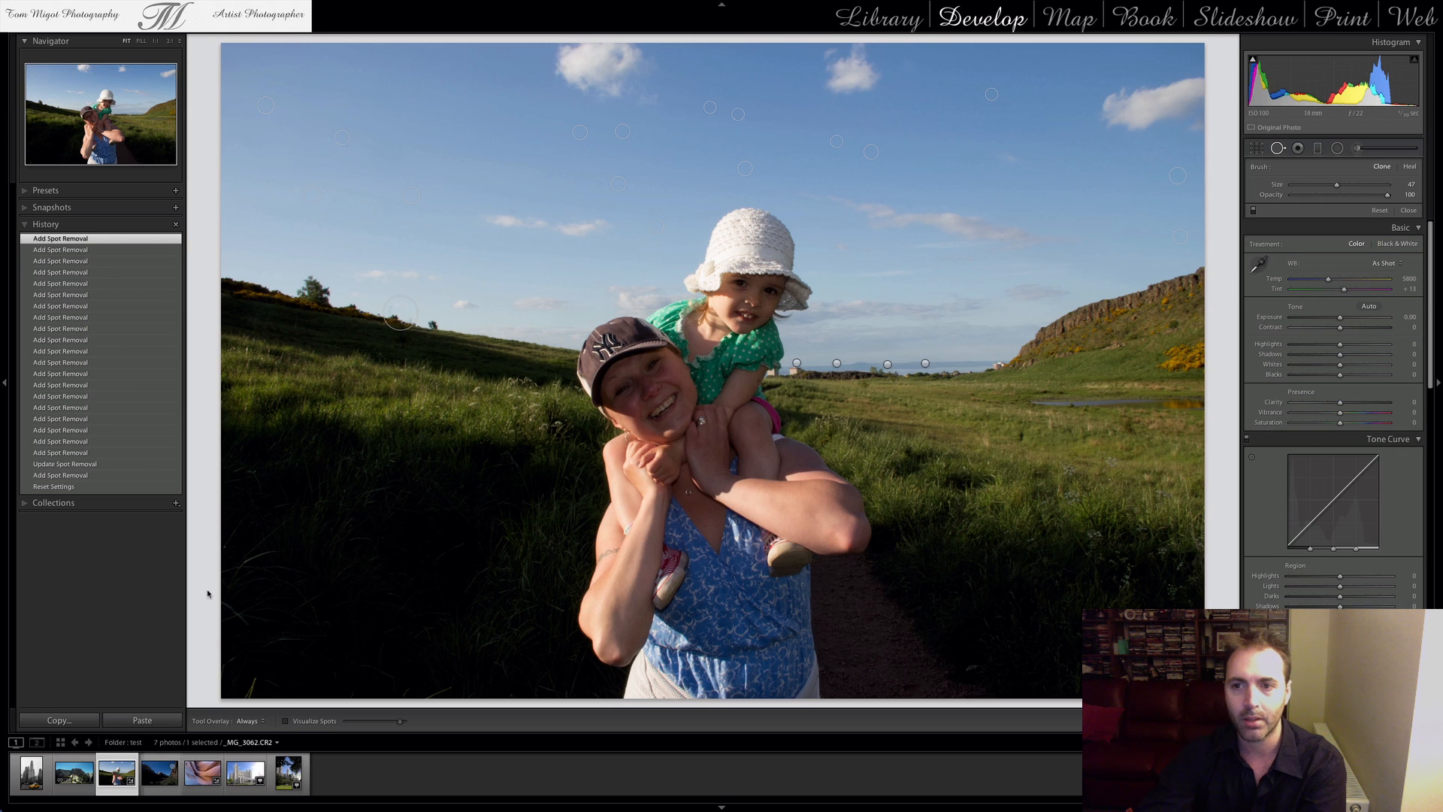
pyautogui.click(1278, 149)
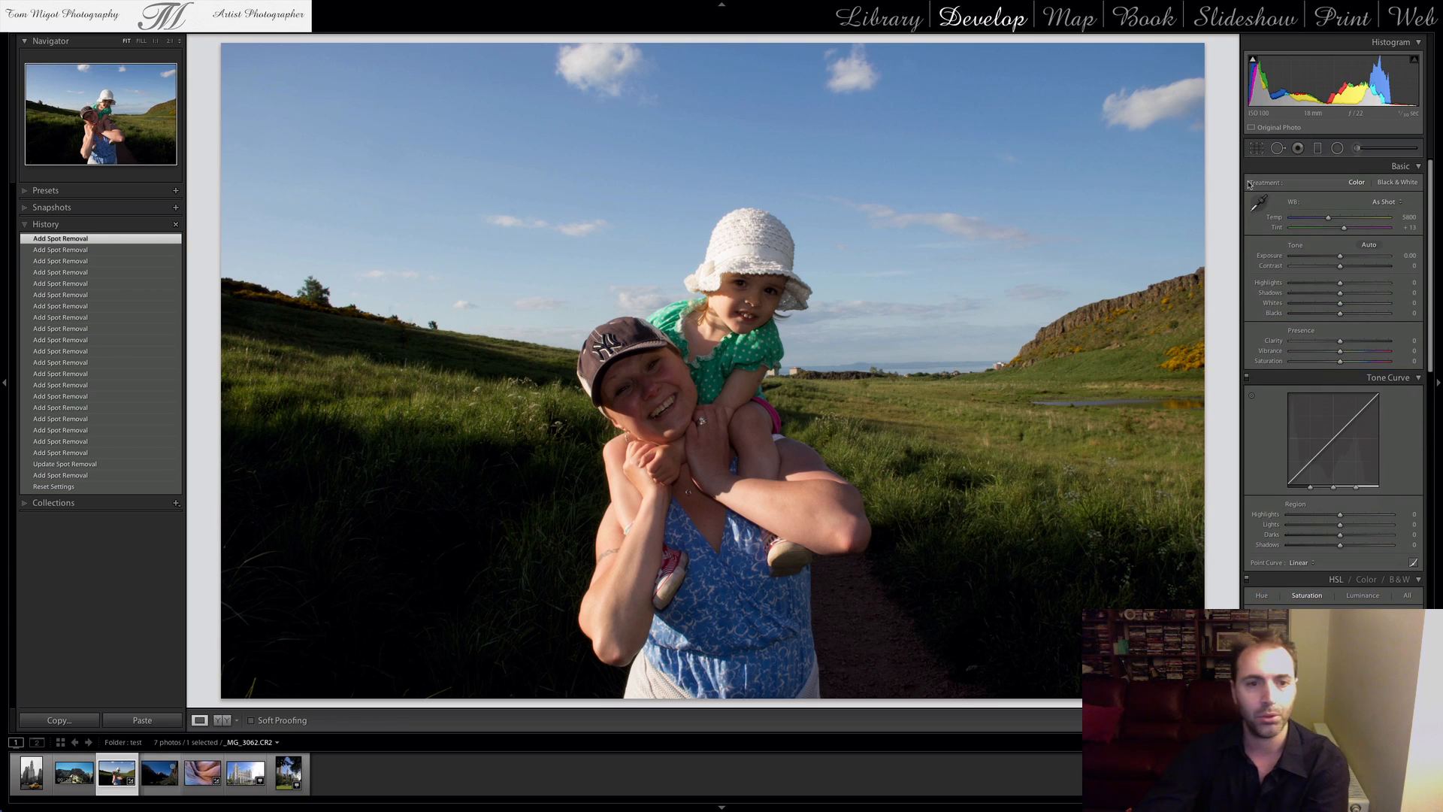
# Step: Compare the photo's Reset Settings history state with the latest spot removal state, examining the sky up close
pyautogui.click(82, 488)
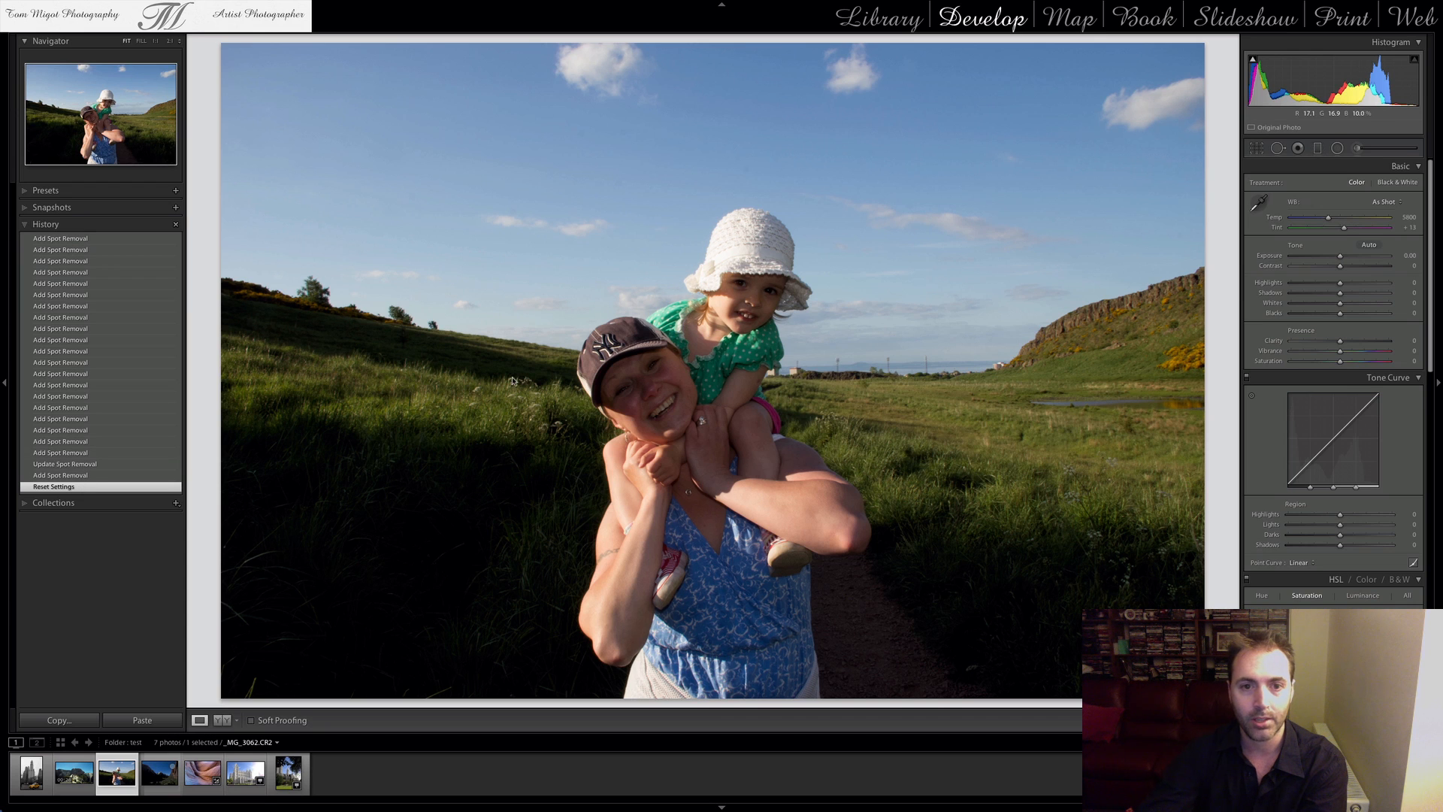
pyautogui.click(621, 147)
pyautogui.moveTo(622, 147); pyautogui.dragTo(648, 267)
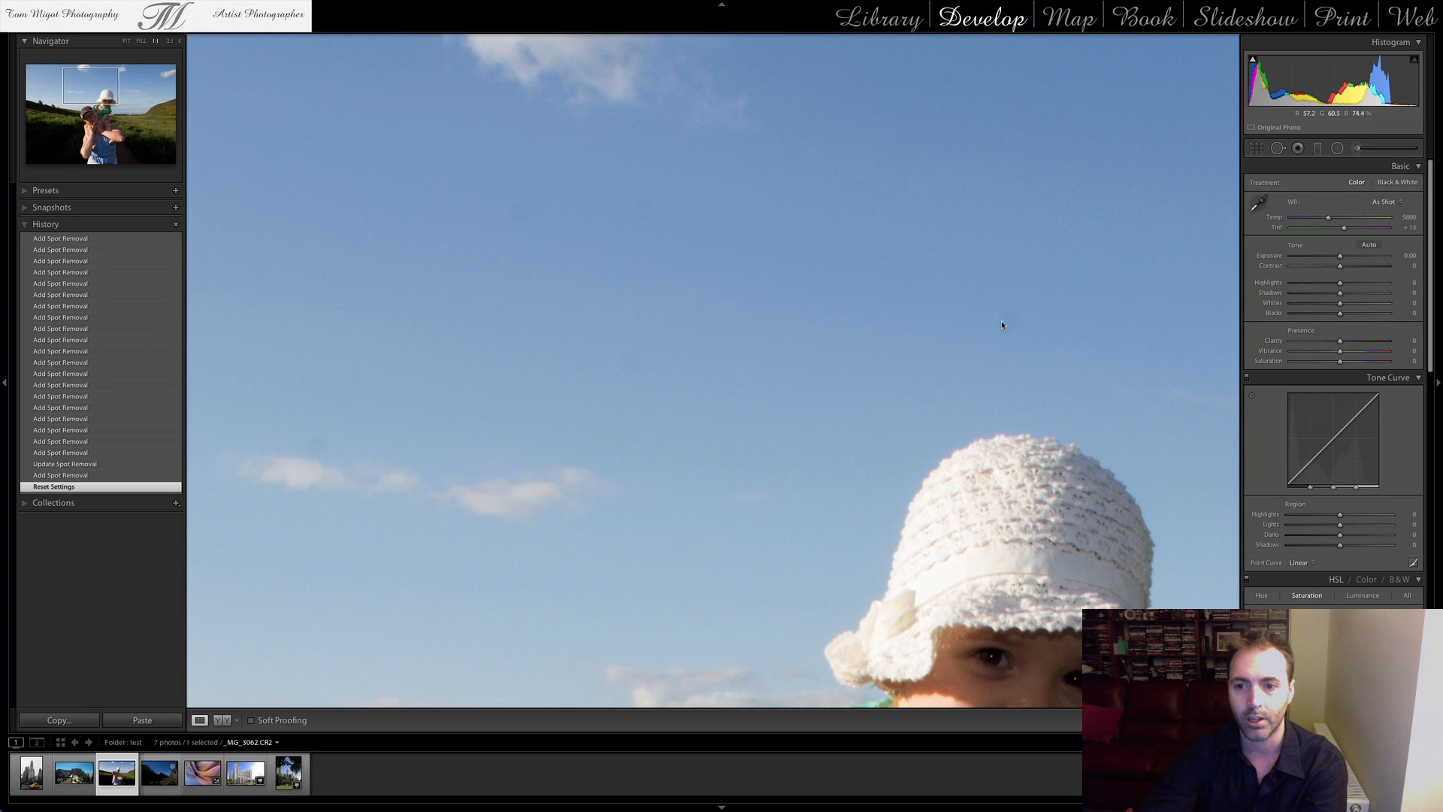
pyautogui.click(91, 238)
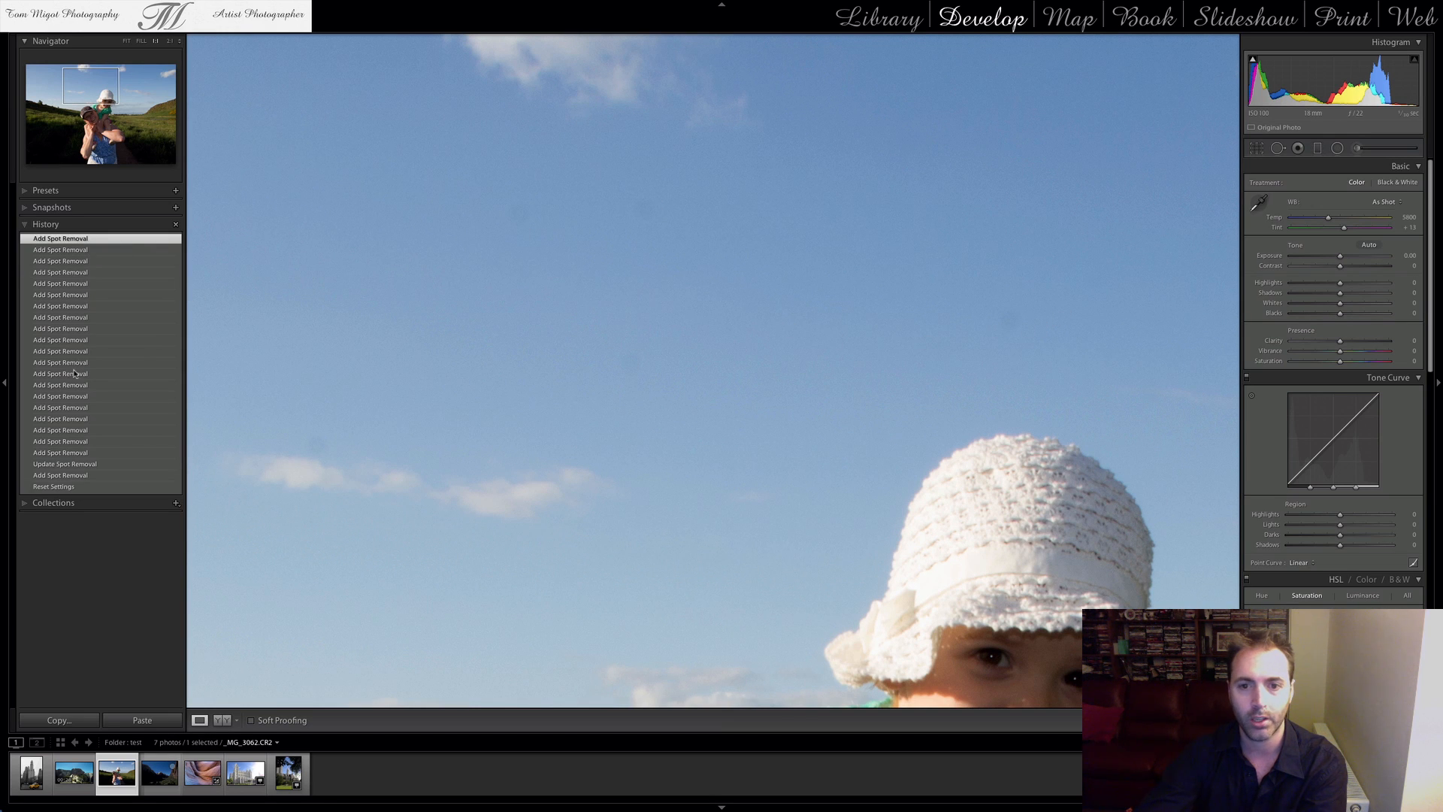
pyautogui.click(481, 261)
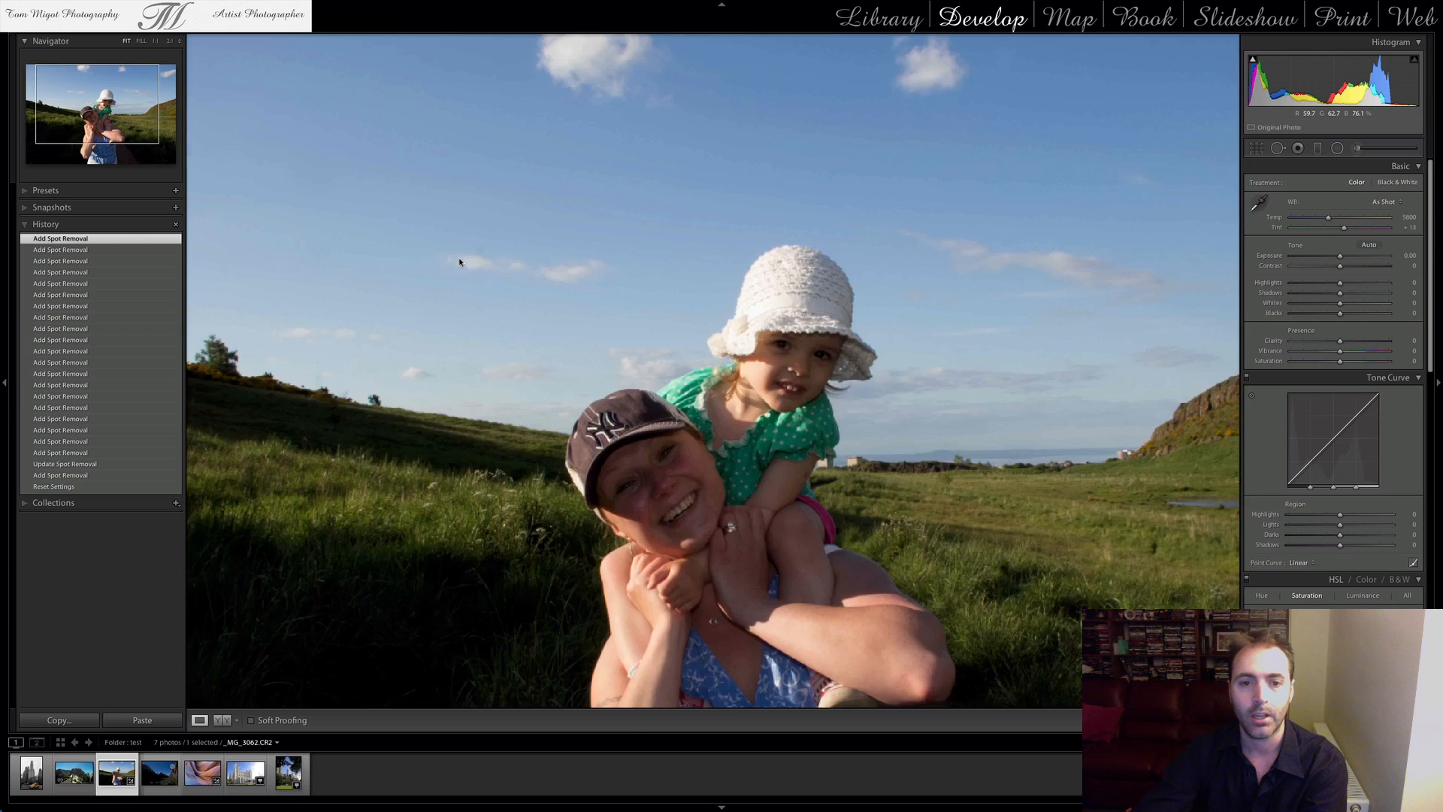